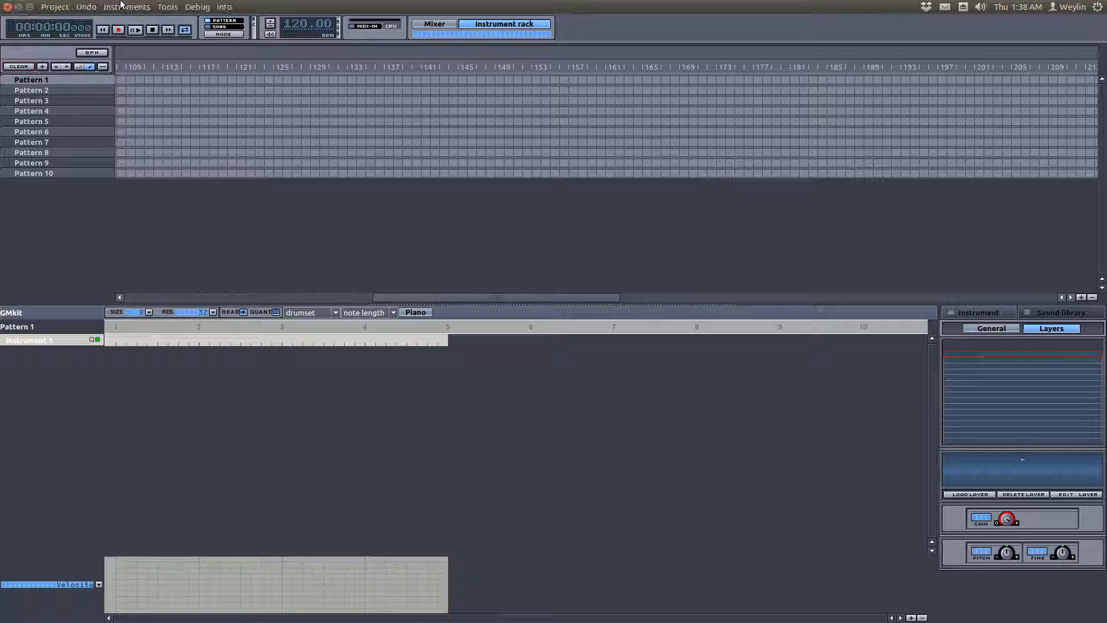
Add a new instrument to the drum kit and load Kick.wav from the Hits folder into Instrument 1's layer
click(121, 5)
click(127, 22)
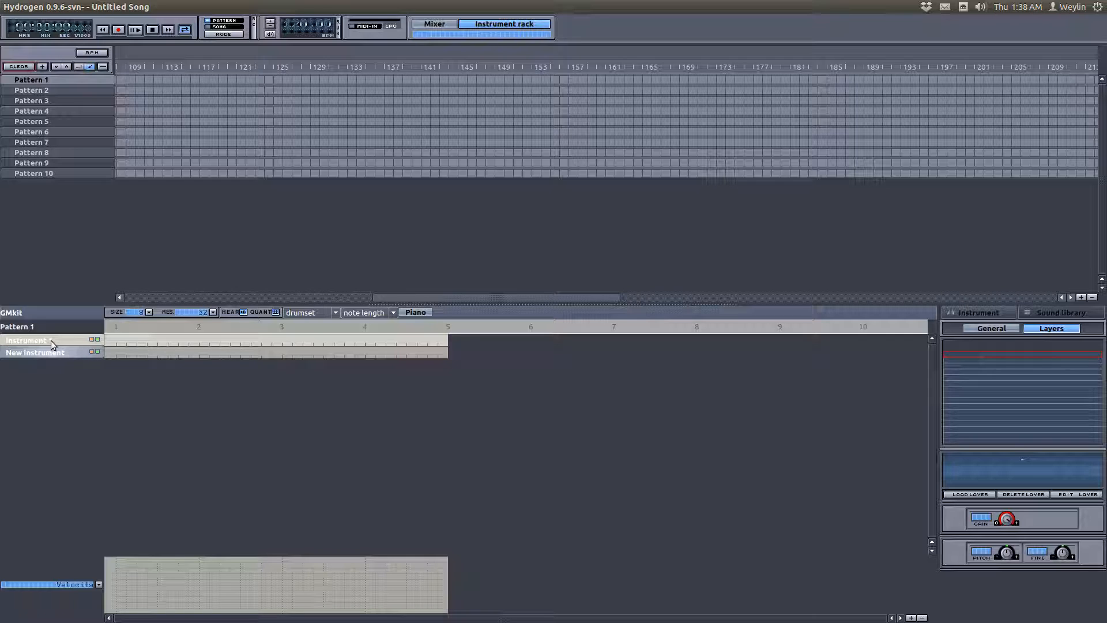
click(997, 330)
click(1047, 328)
click(961, 495)
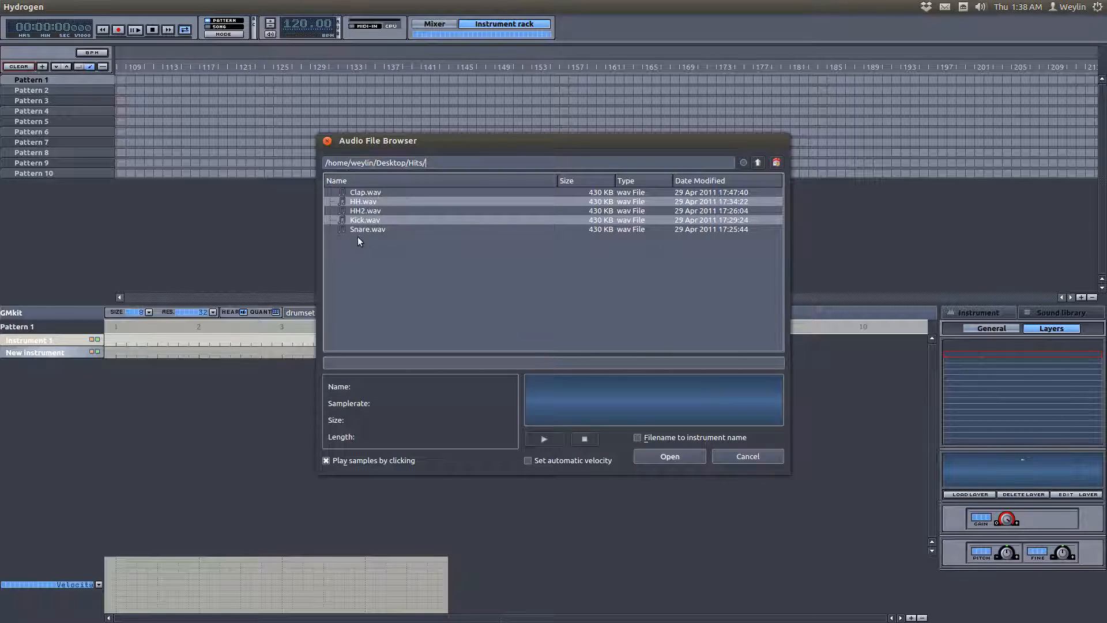
click(372, 230)
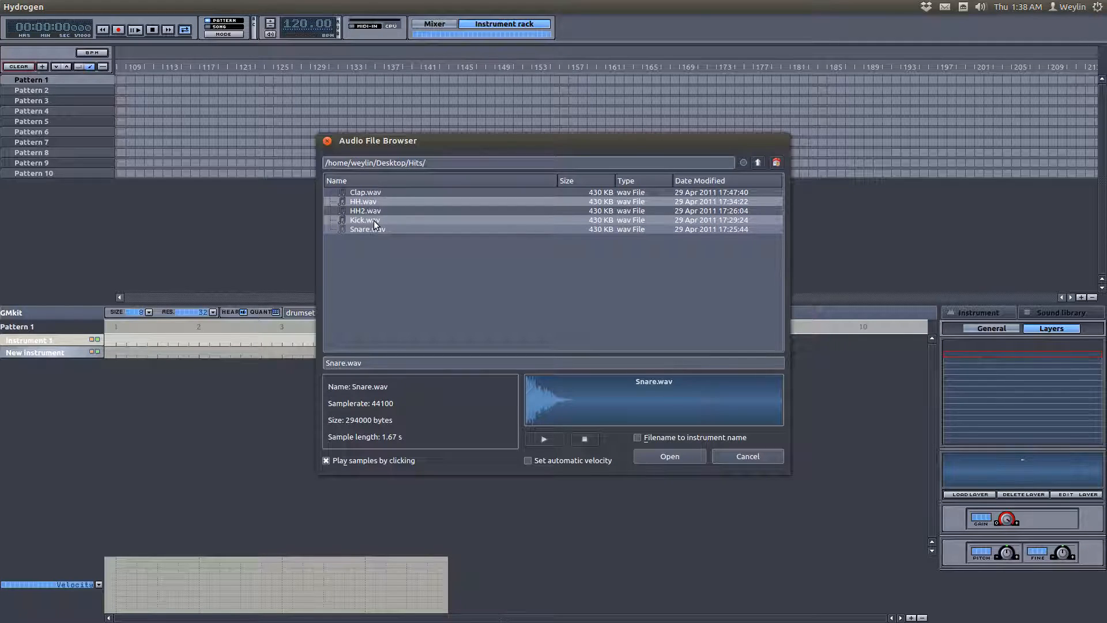
click(373, 220)
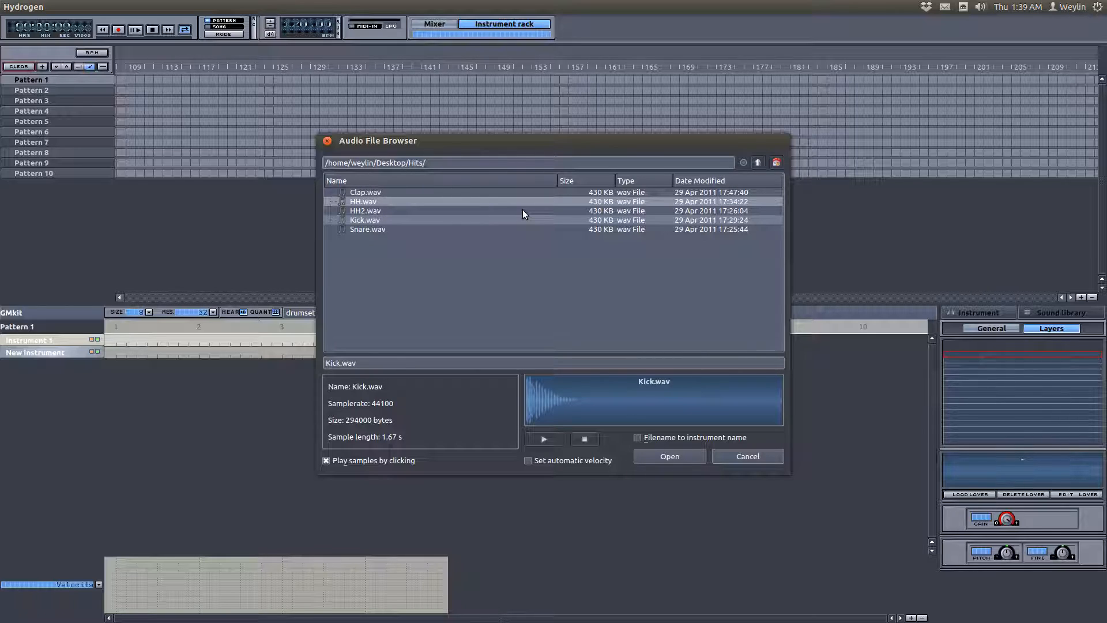
click(671, 456)
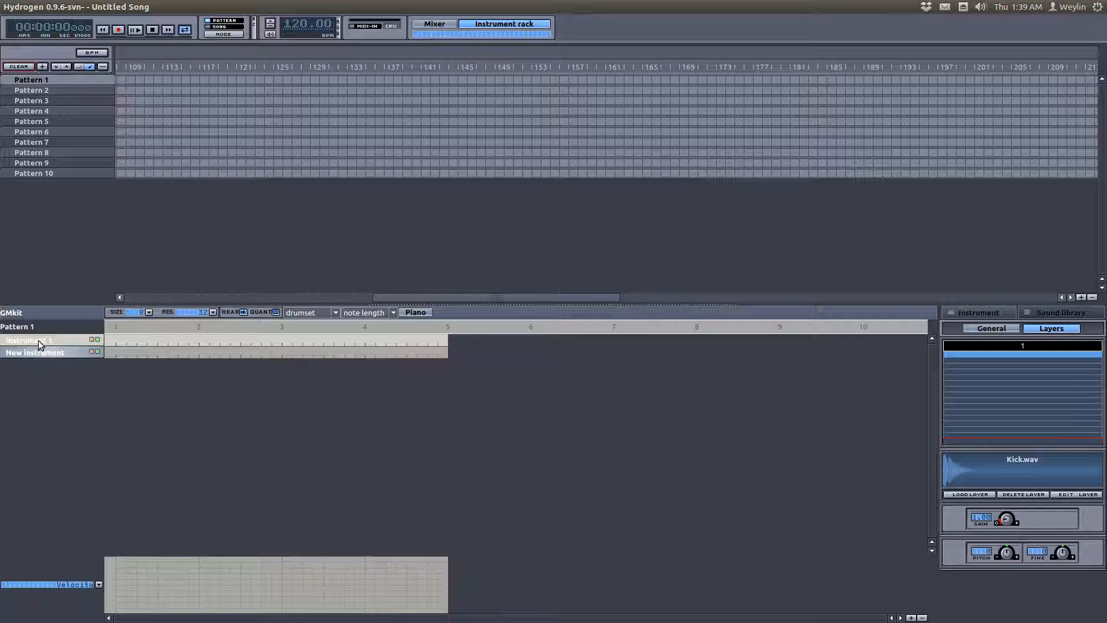
Place Instrument 1 notes on beats 1 and 3 of Pattern 1 and play the pattern briefly
click(117, 341)
click(283, 342)
click(137, 31)
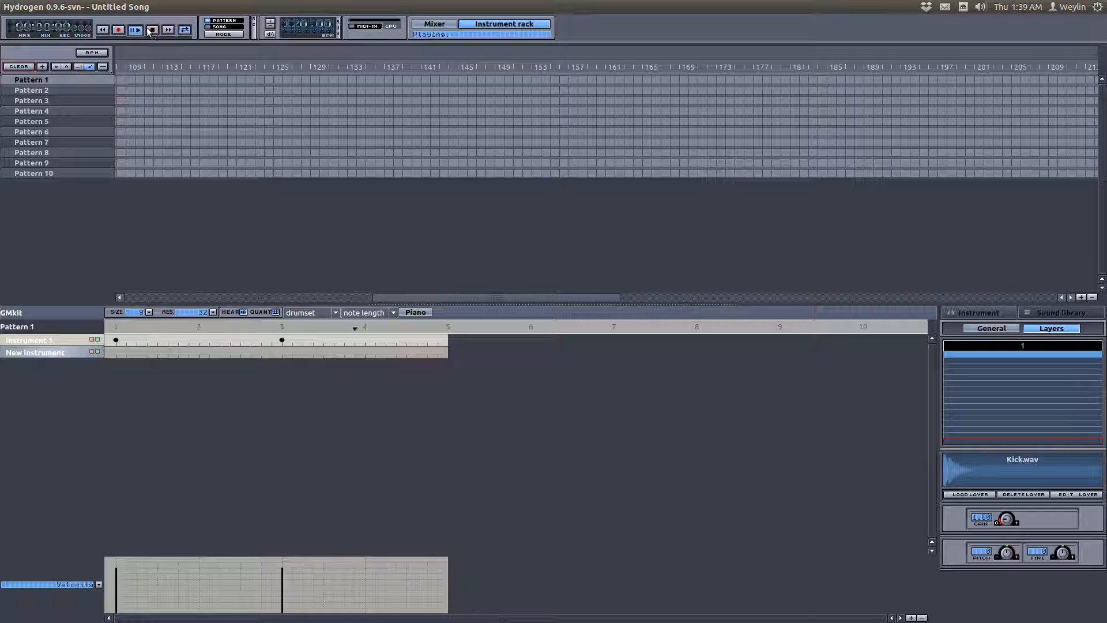
click(153, 31)
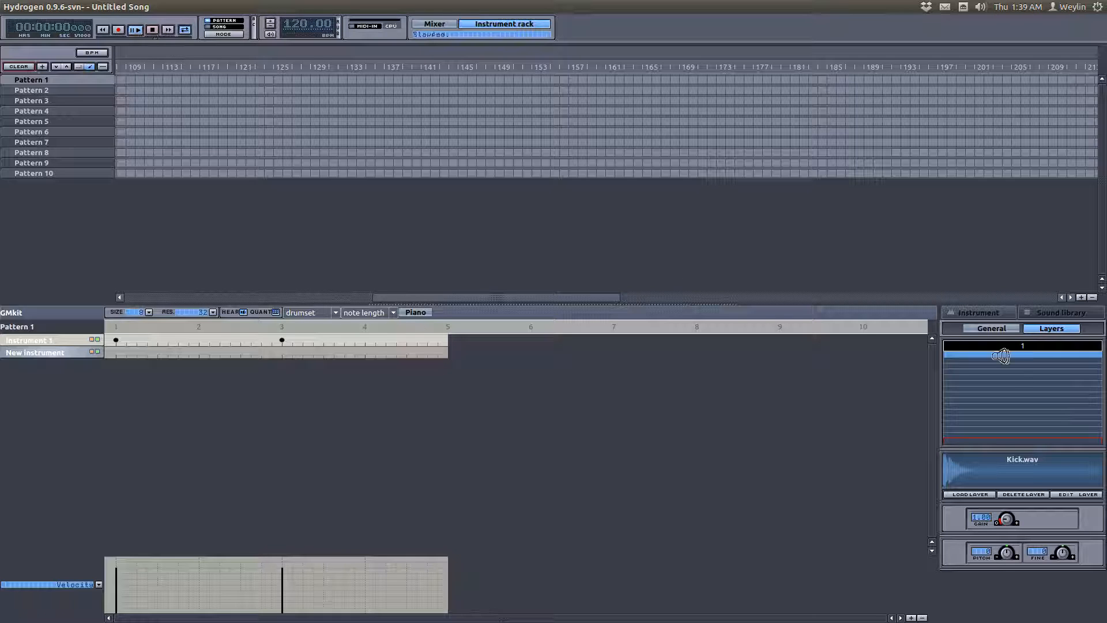
Trim the silent tail of Kick.wav in the sample editor to an end point of about 14213 frames and apply it
click(1078, 495)
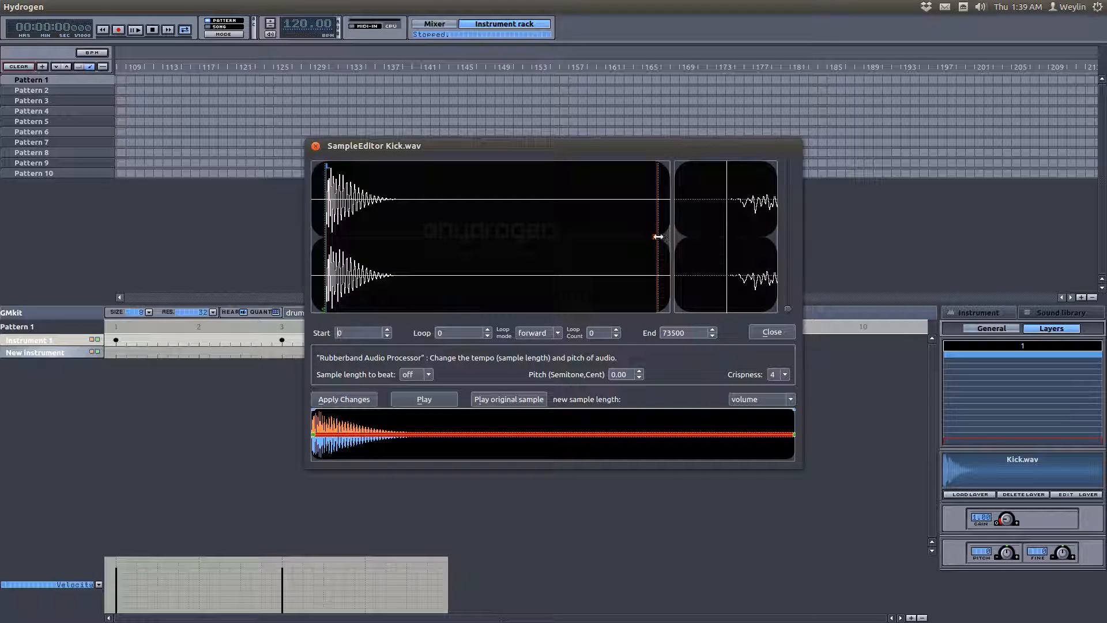
drag(577, 233, 388, 234)
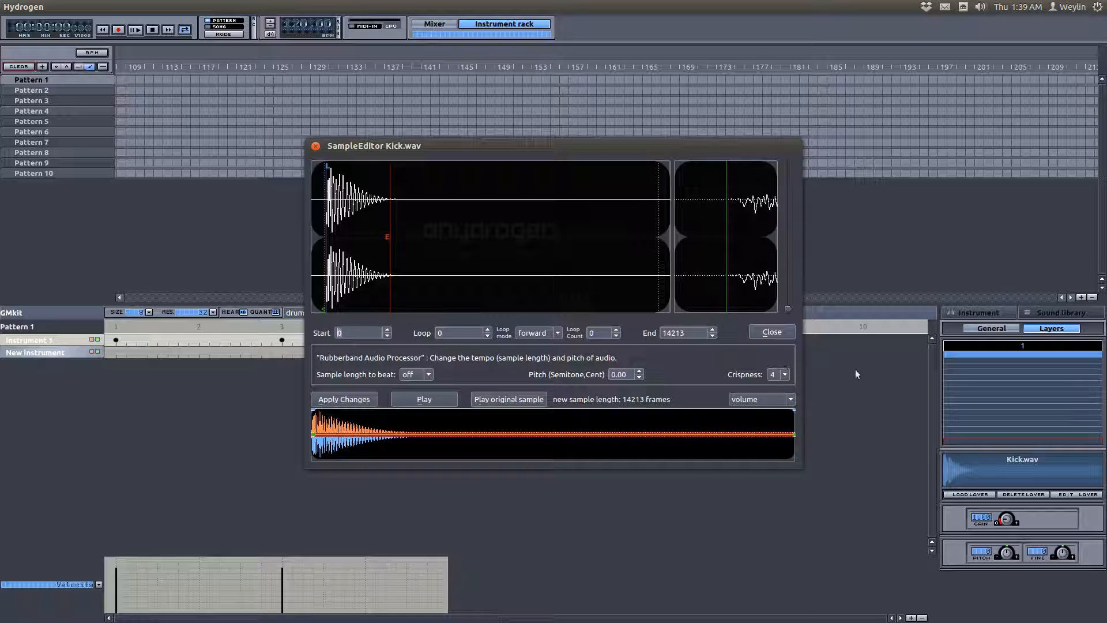
drag(430, 149, 433, 184)
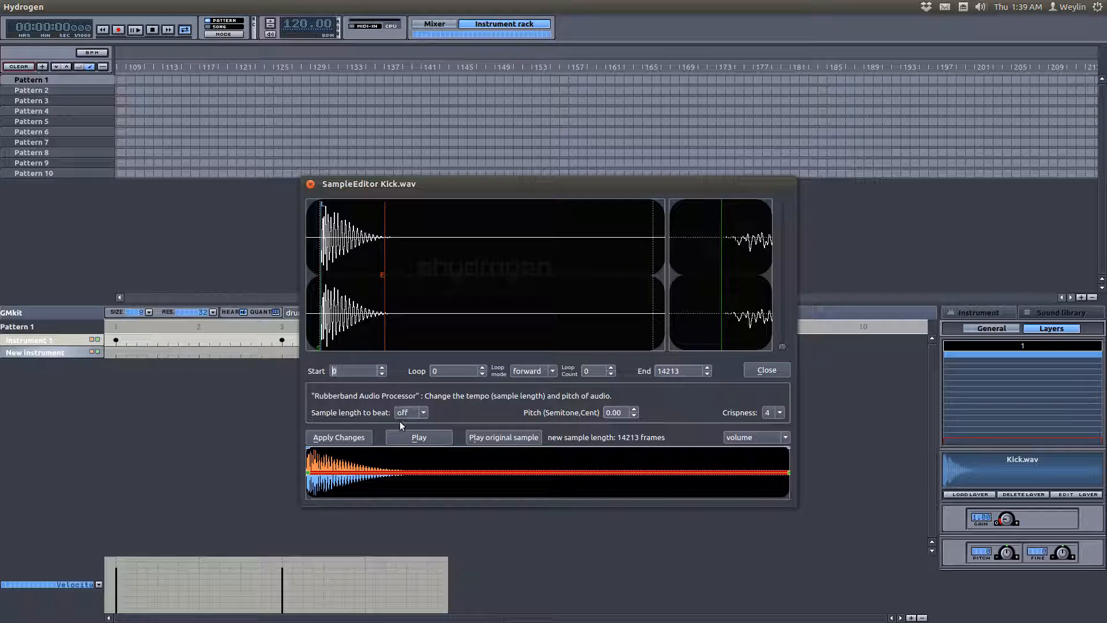
click(343, 438)
click(310, 183)
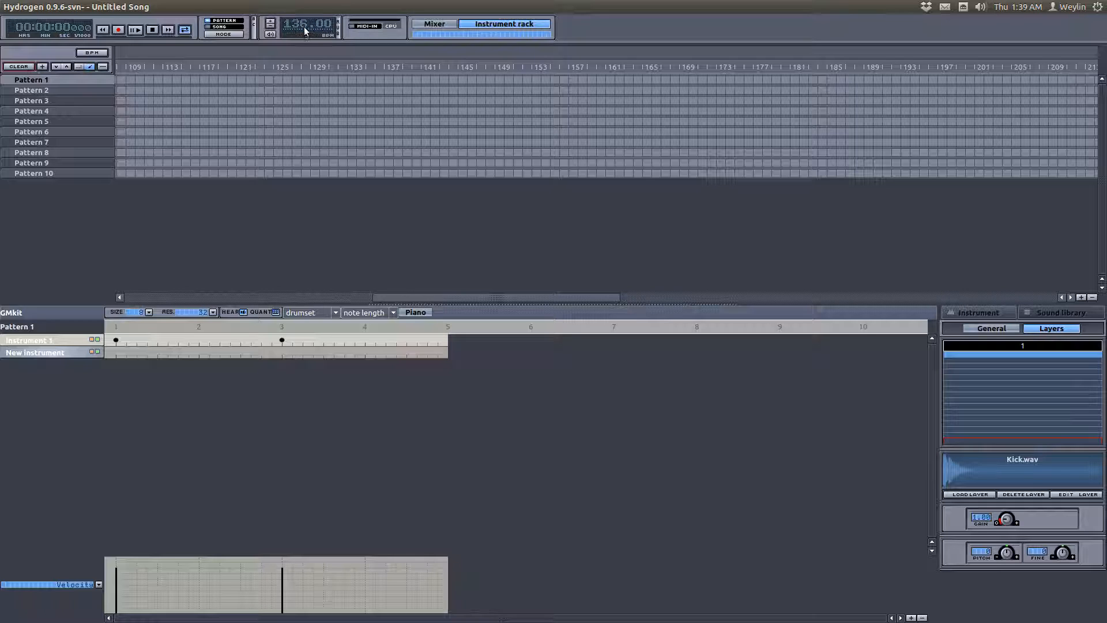
Set the song tempo to 140 BPM
scroll(304, 25, up, 1)
click(151, 30)
Load Snare.wav from the Hits folder into the first layer of New instrument
click(50, 351)
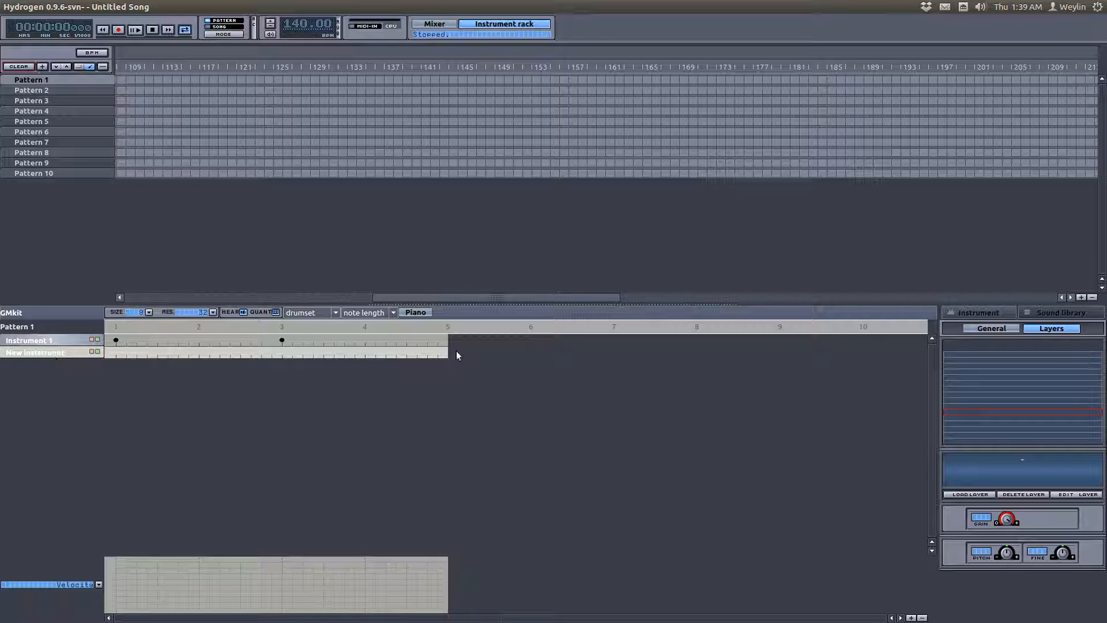
click(124, 5)
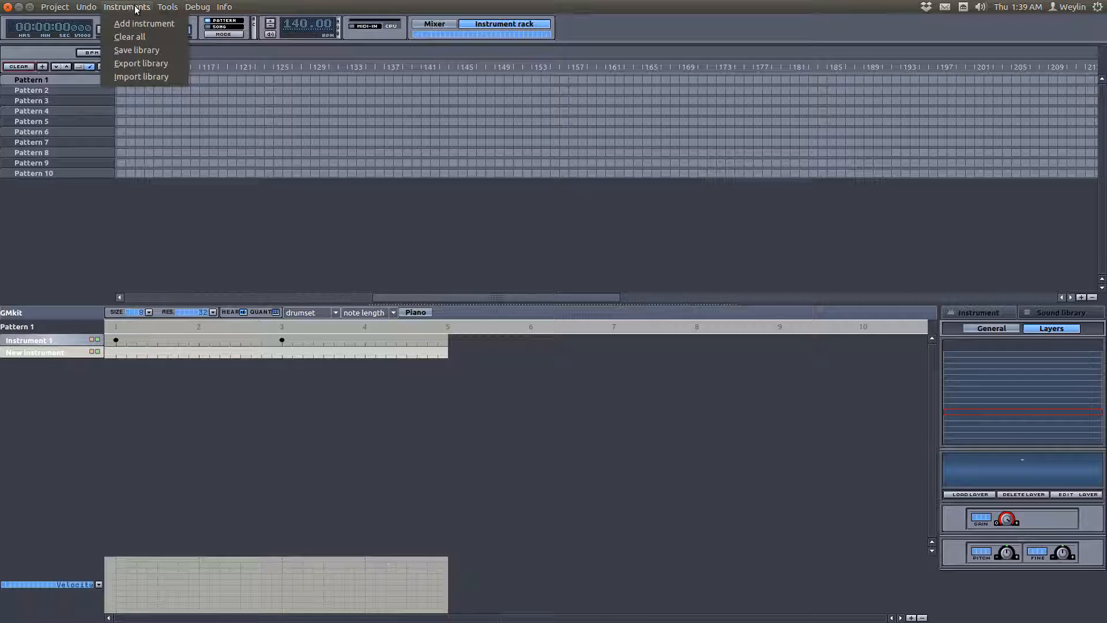
click(649, 439)
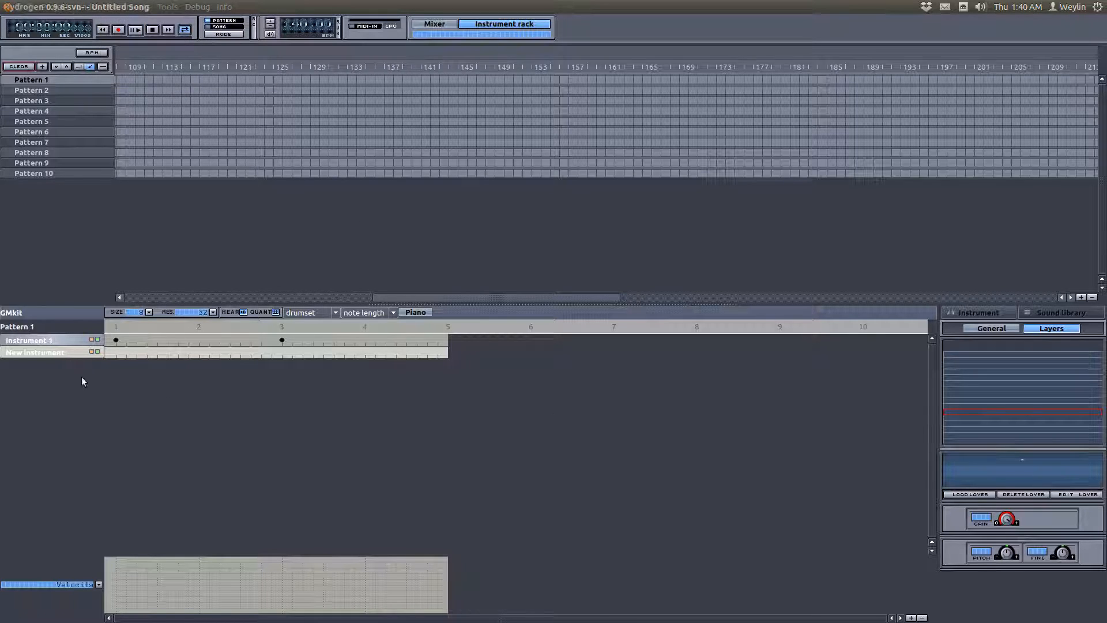
click(1037, 355)
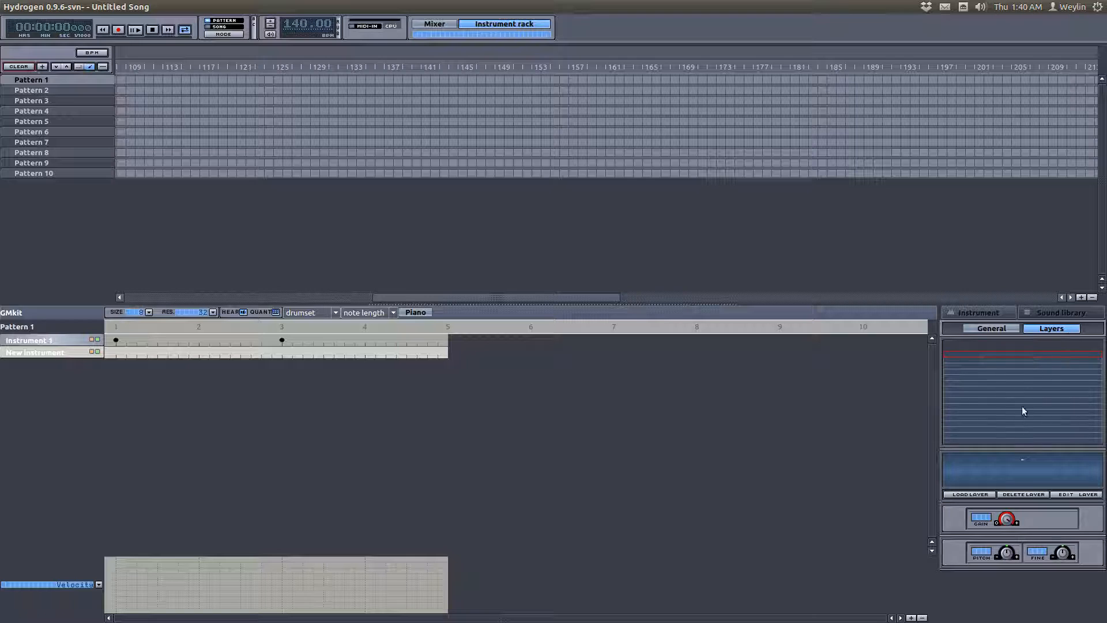
click(969, 495)
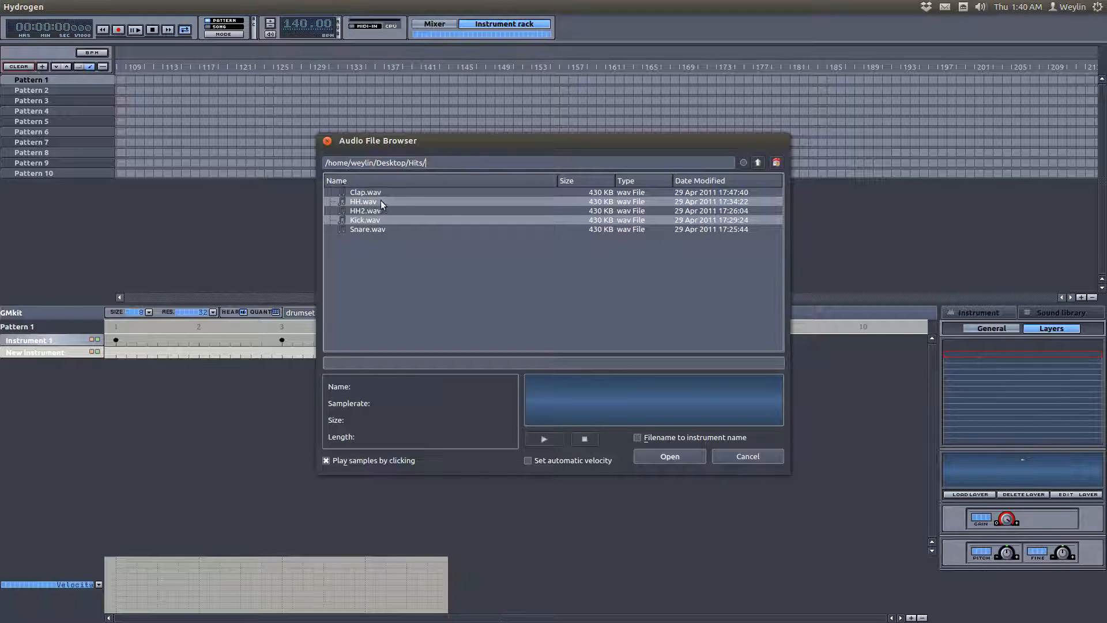
click(366, 229)
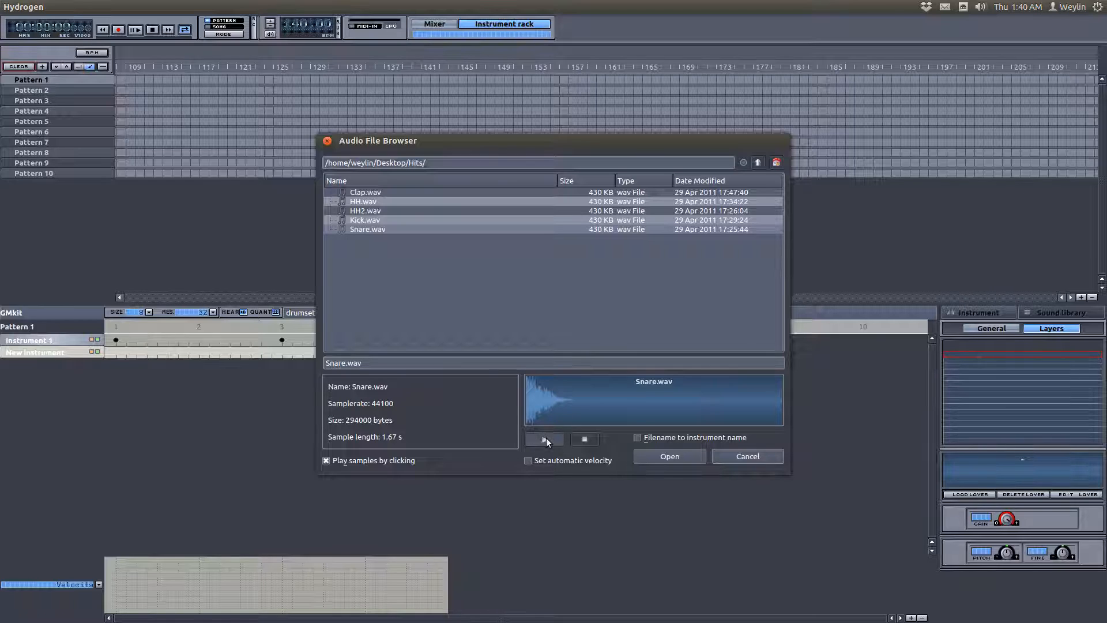
click(677, 455)
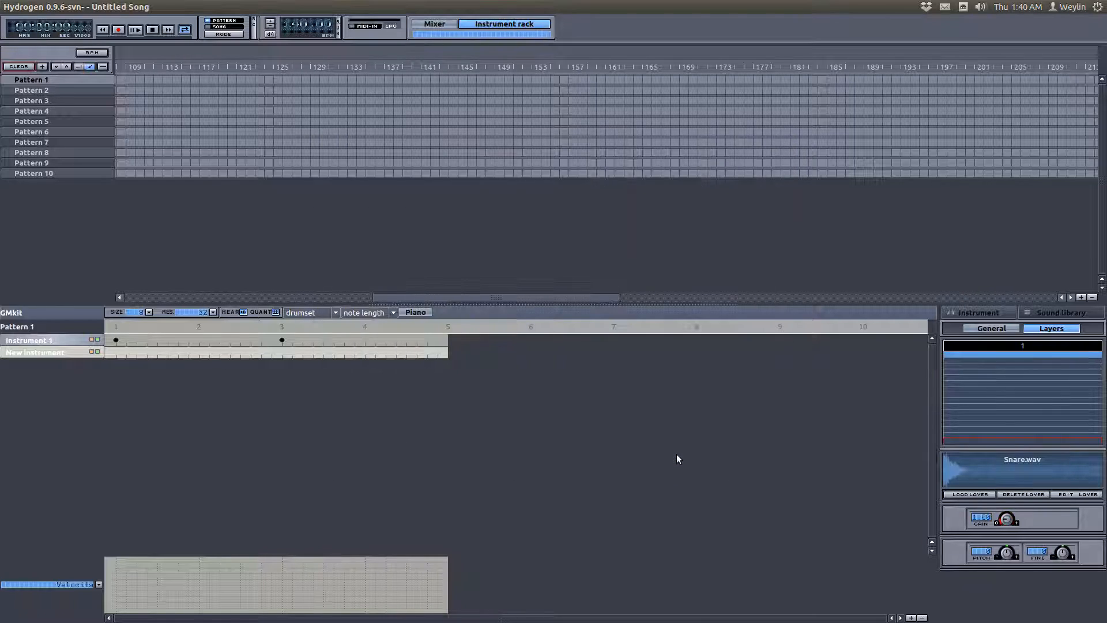
Trim Snare.wav in the sample editor to an end point of about 12804 frames, audition it and apply the change
click(1077, 495)
drag(654, 227, 384, 234)
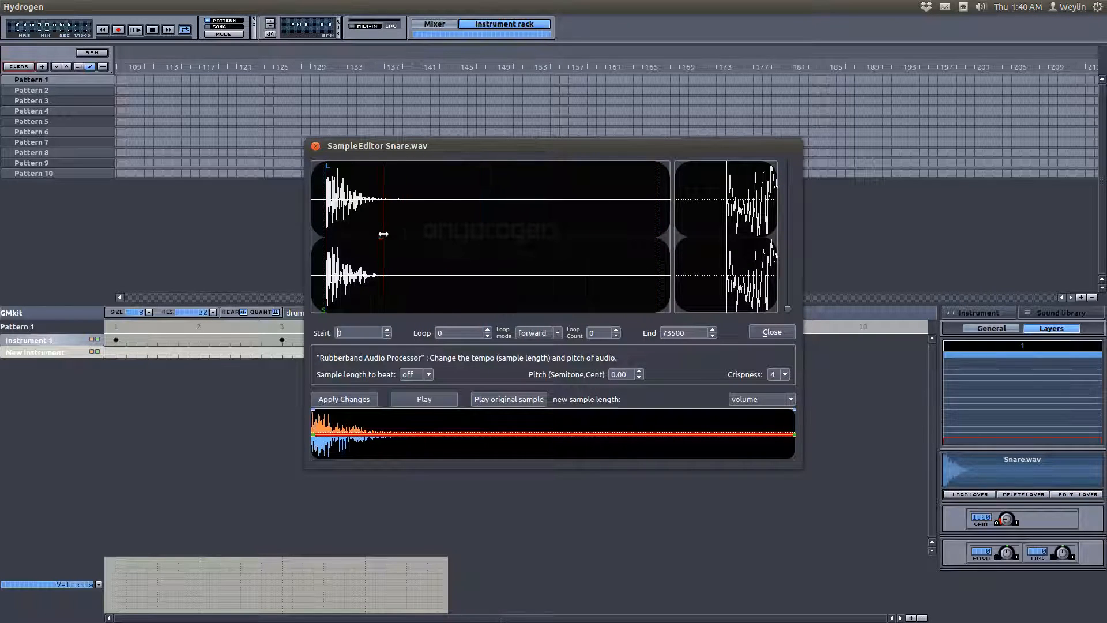
click(434, 398)
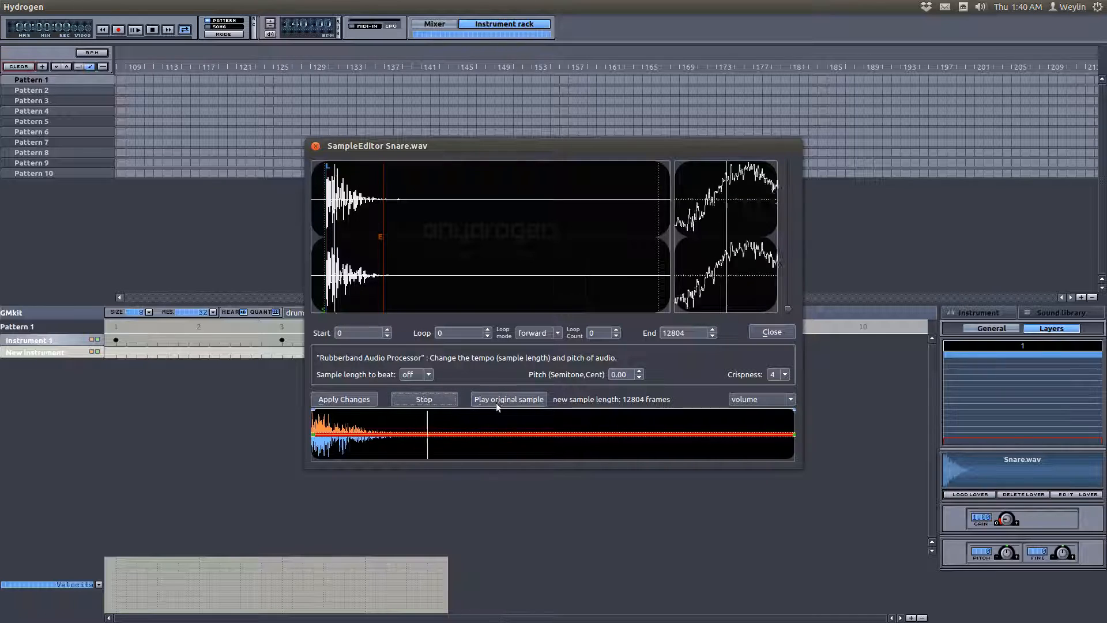
click(498, 400)
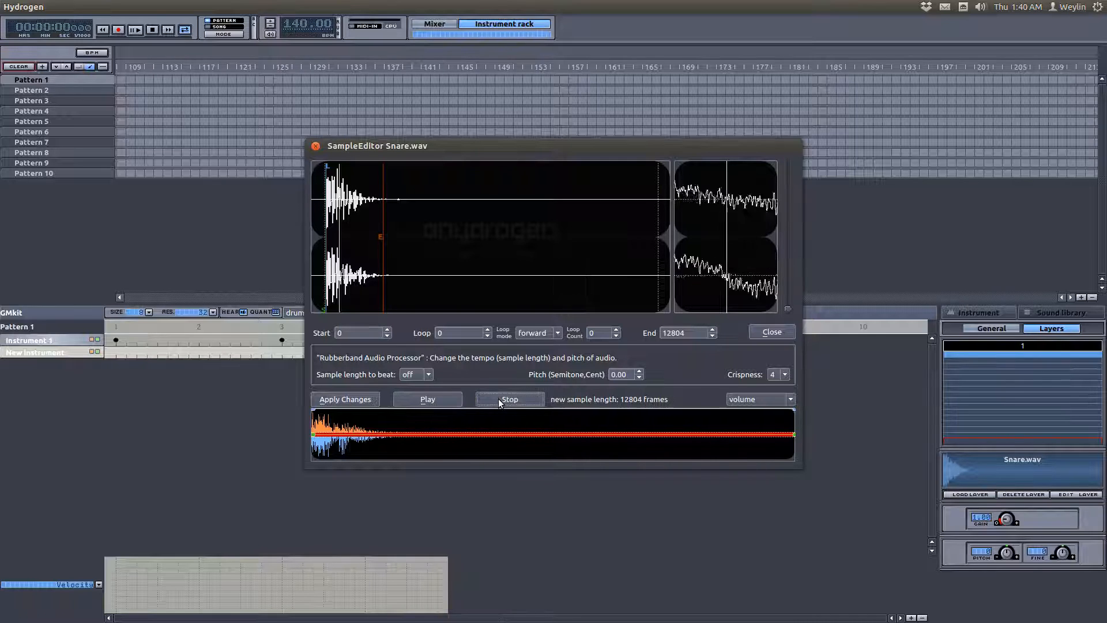
click(344, 399)
click(772, 331)
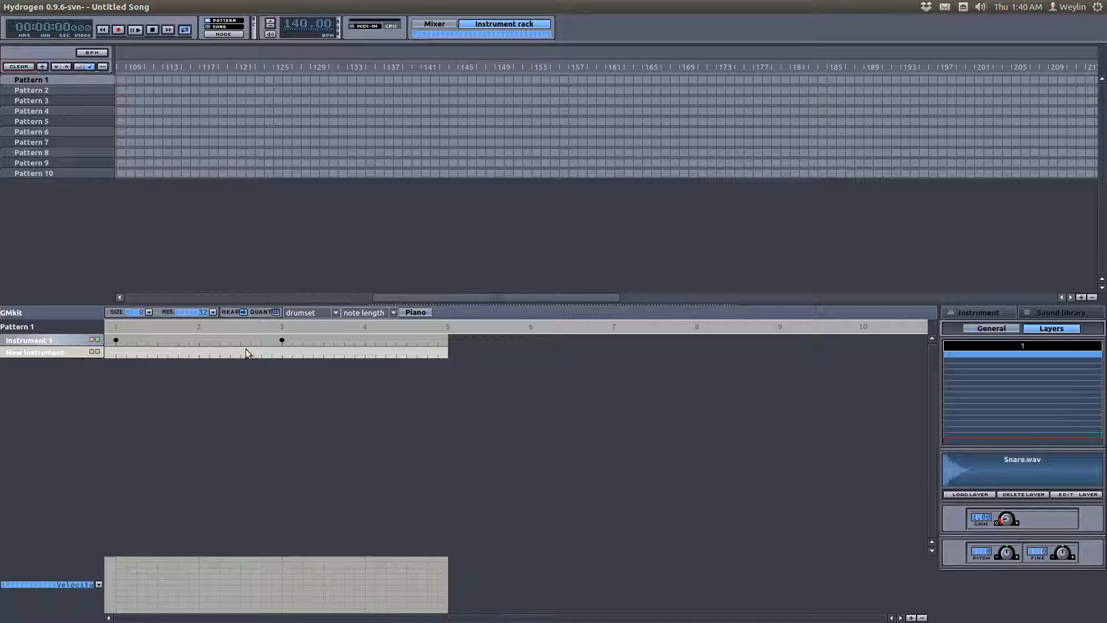
Replace Instrument 1's note on beat 3 with a New instrument note and play the pattern to check it
click(283, 340)
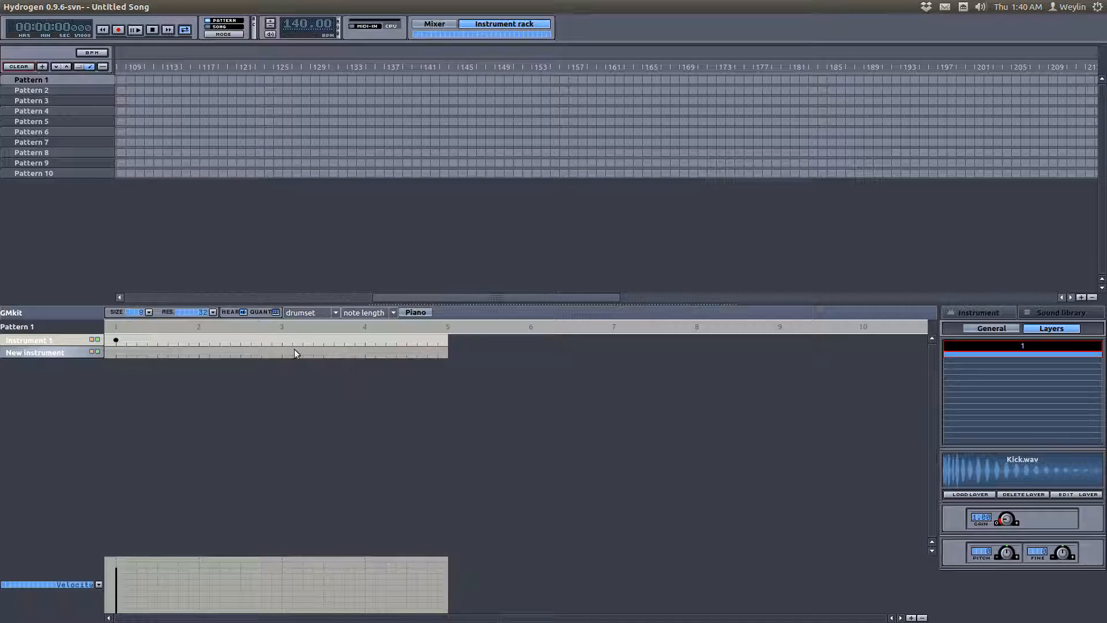
click(282, 356)
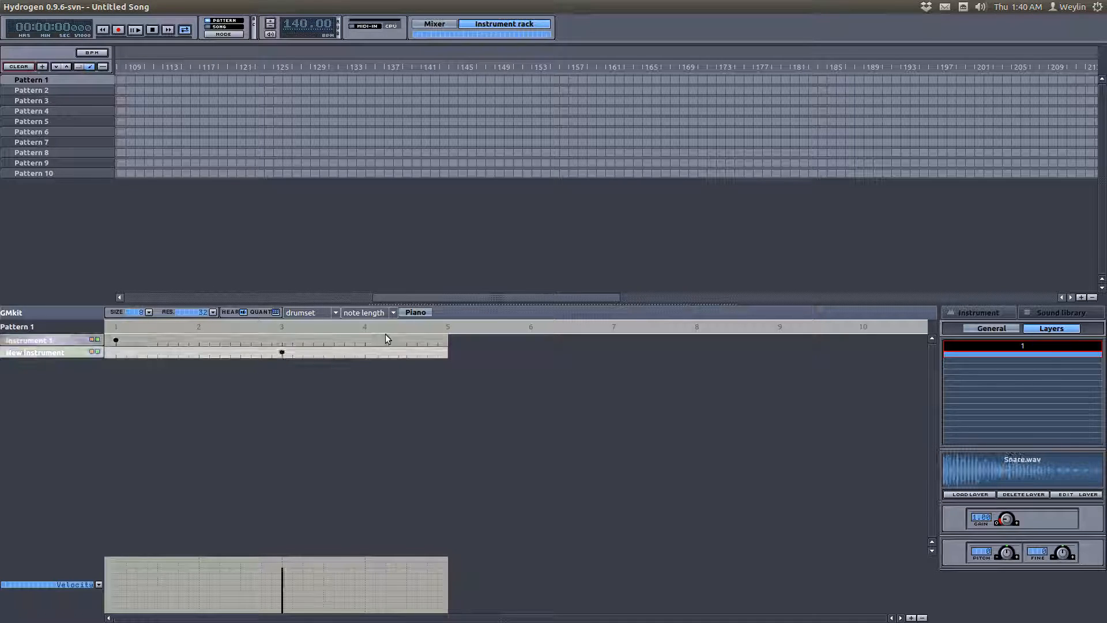
click(135, 30)
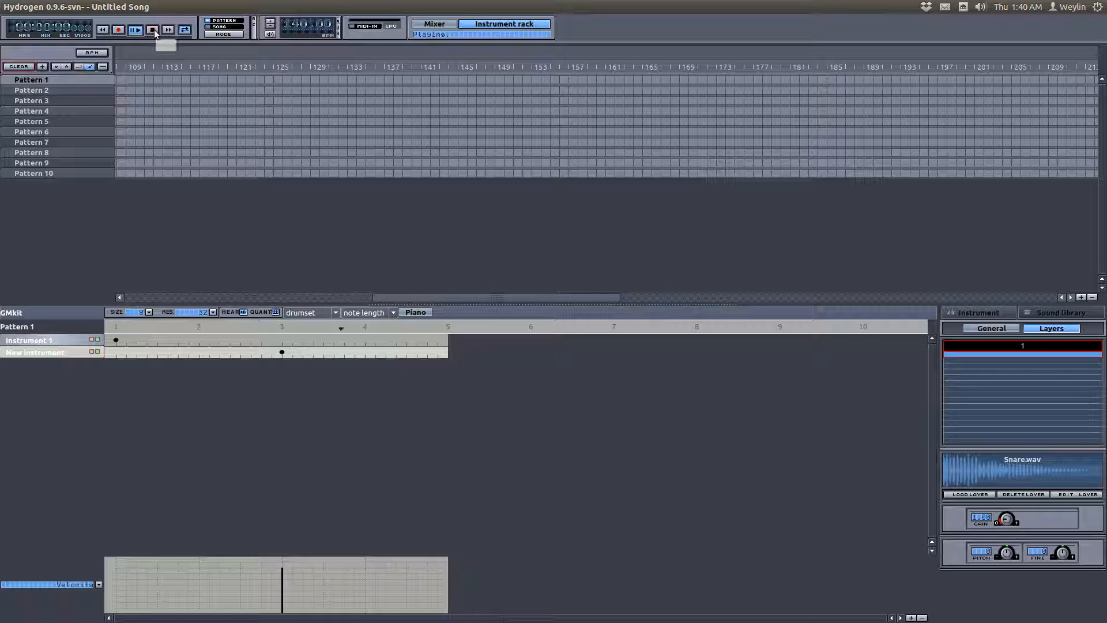
click(152, 30)
Raise Instrument 1's mixer volume to 1.50 and play the pattern to hear the balance
click(440, 26)
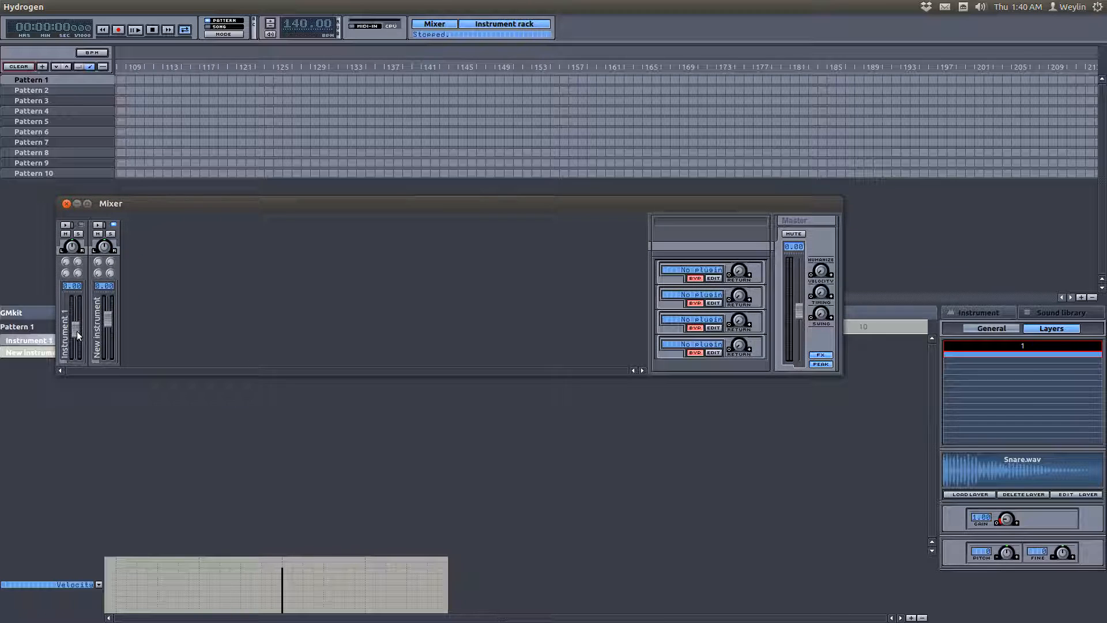
drag(75, 329, 82, 207)
click(66, 204)
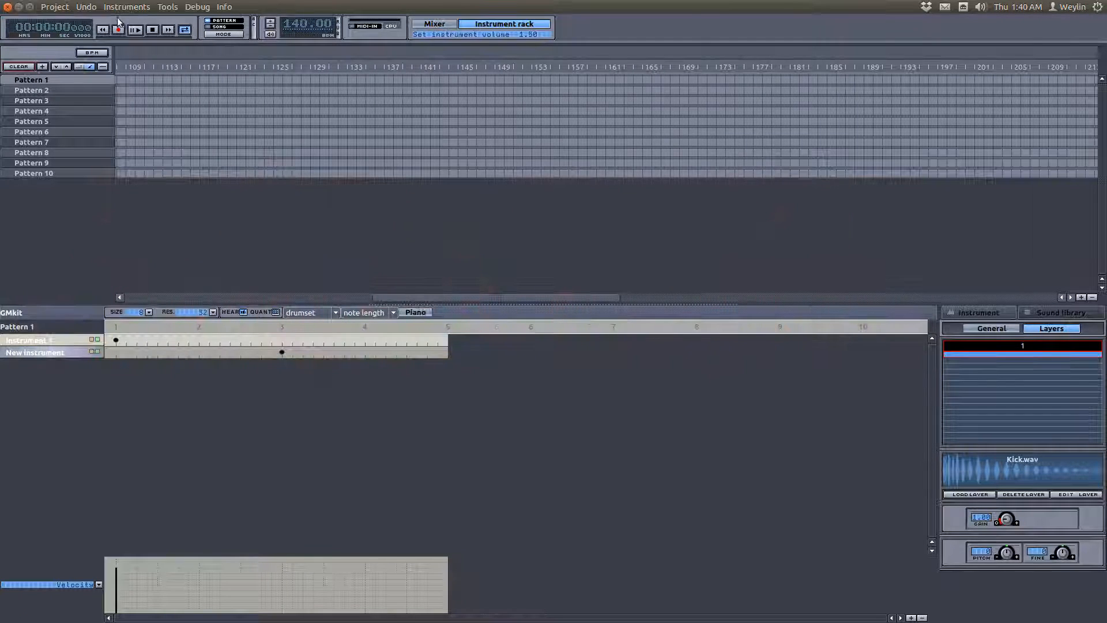
click(134, 30)
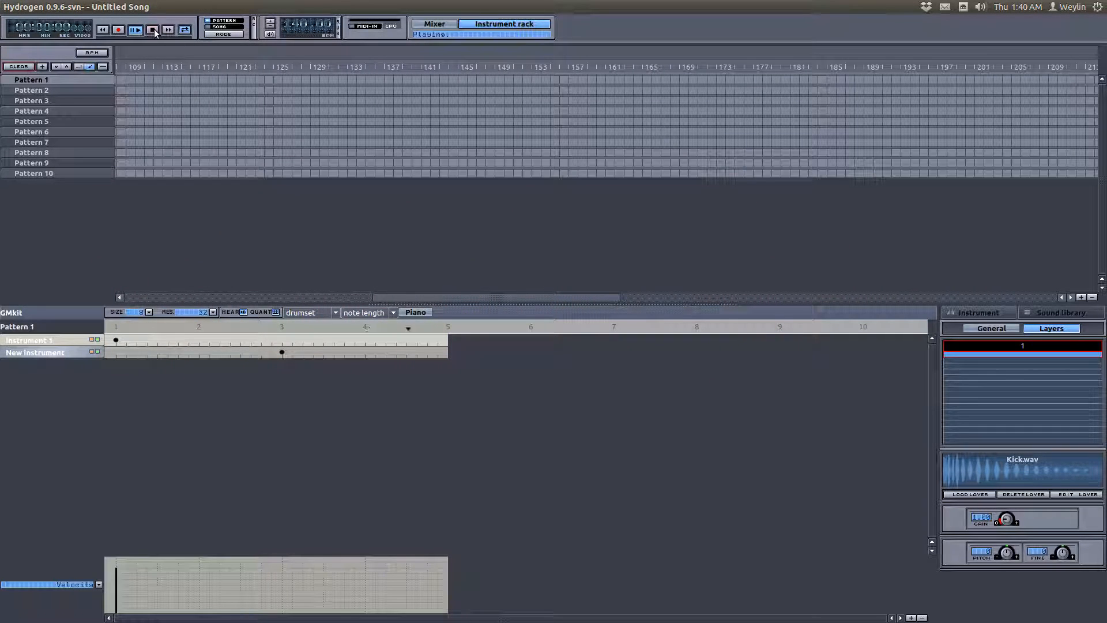
click(153, 30)
Raise New instrument's mixer volume to 1.50 and close the mixer
click(434, 23)
click(111, 295)
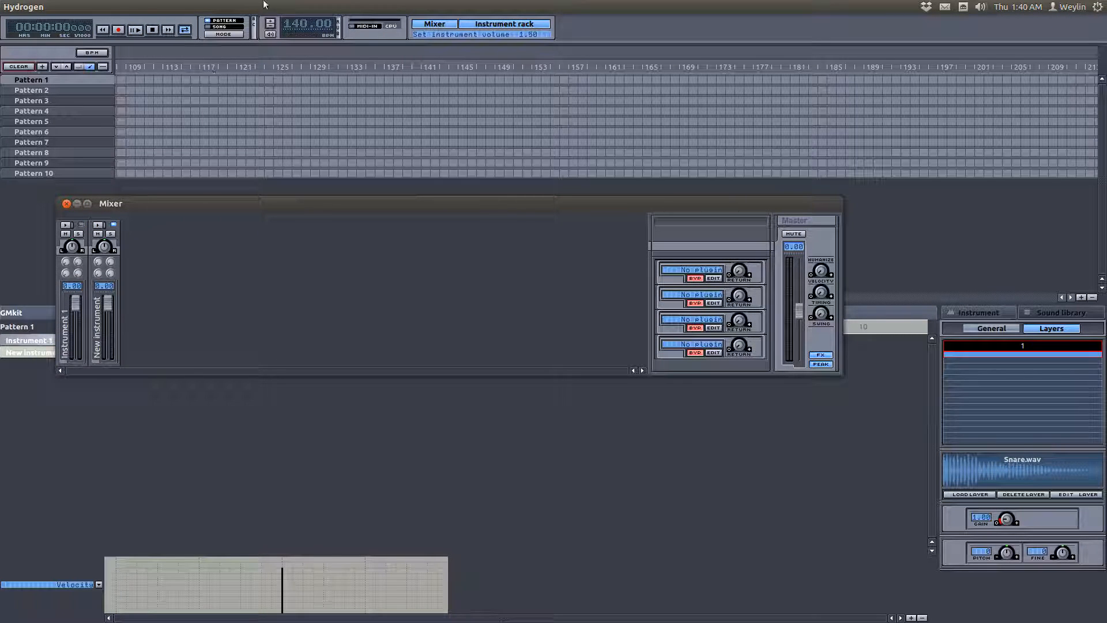
click(66, 204)
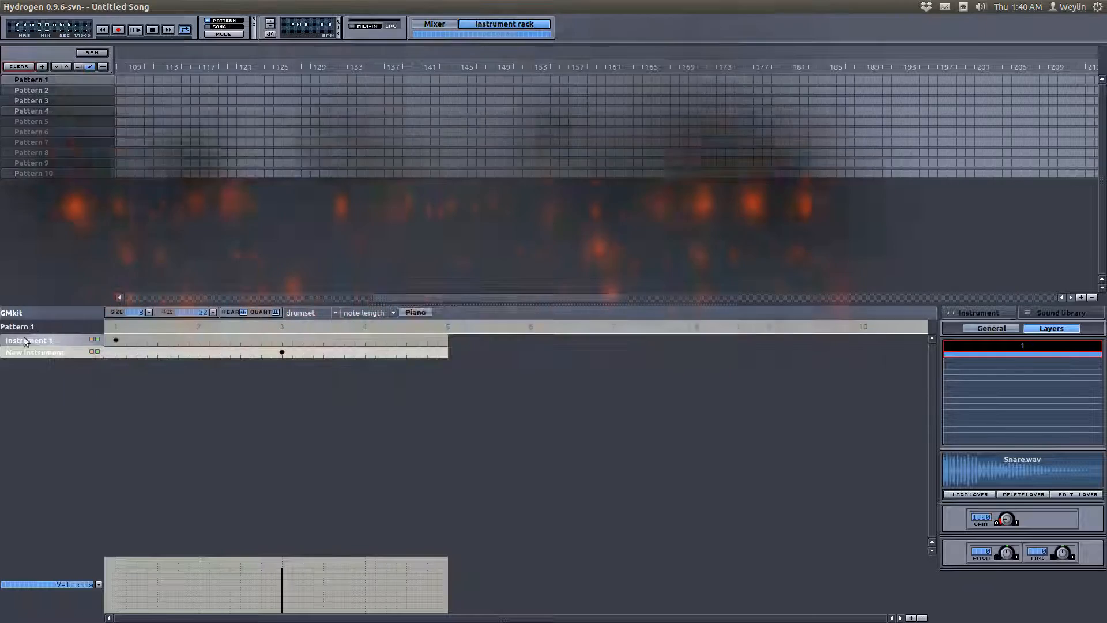
right_click(30, 350)
click(5, 374)
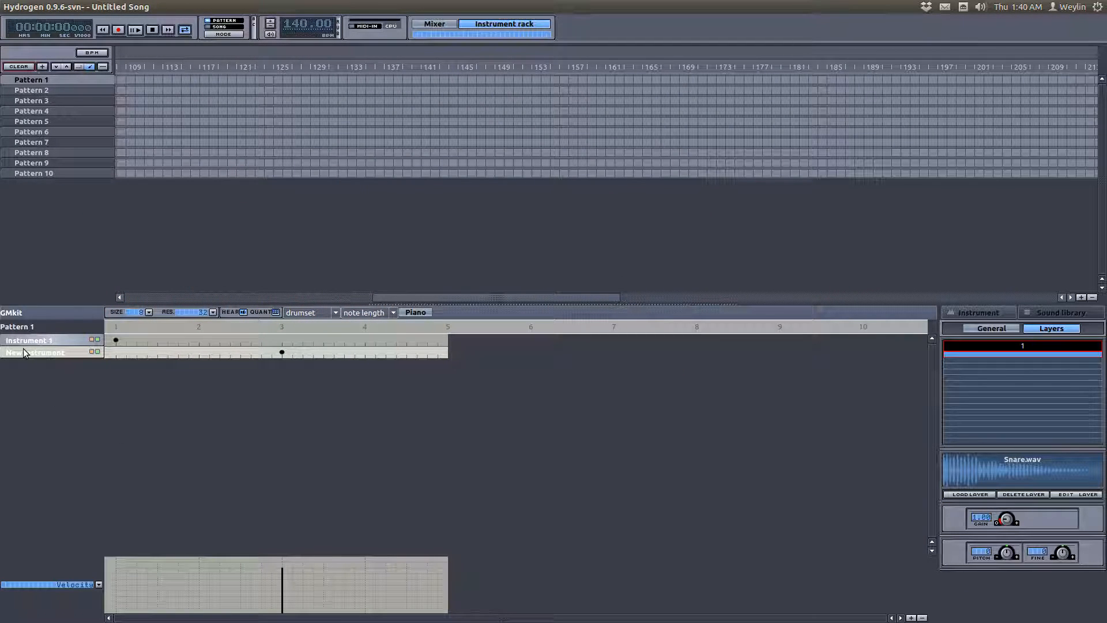
right_click(26, 354)
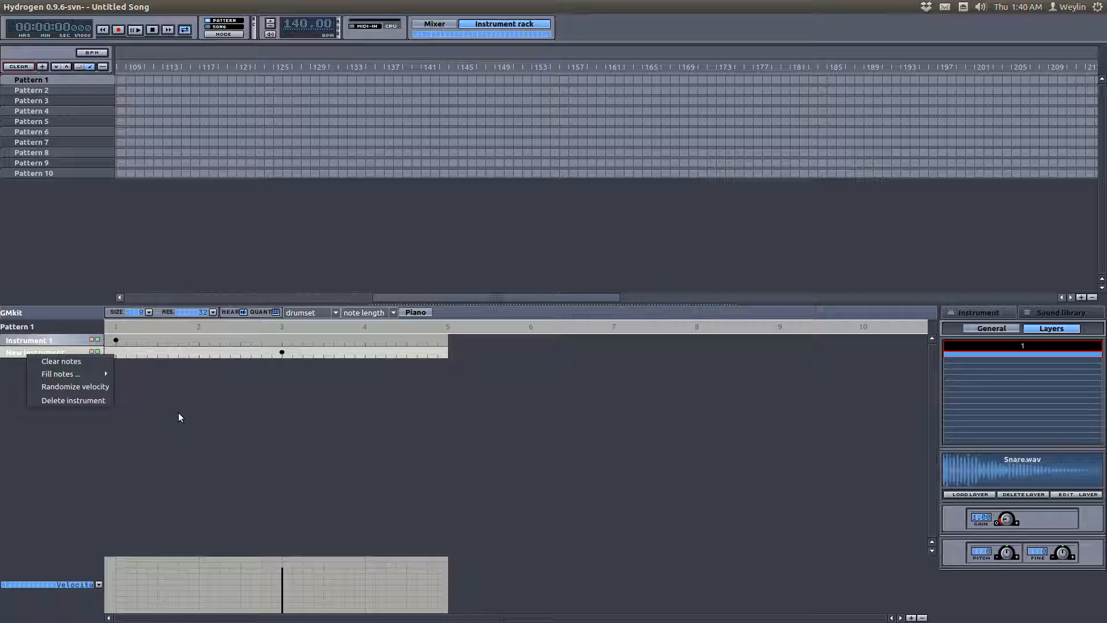
click(669, 448)
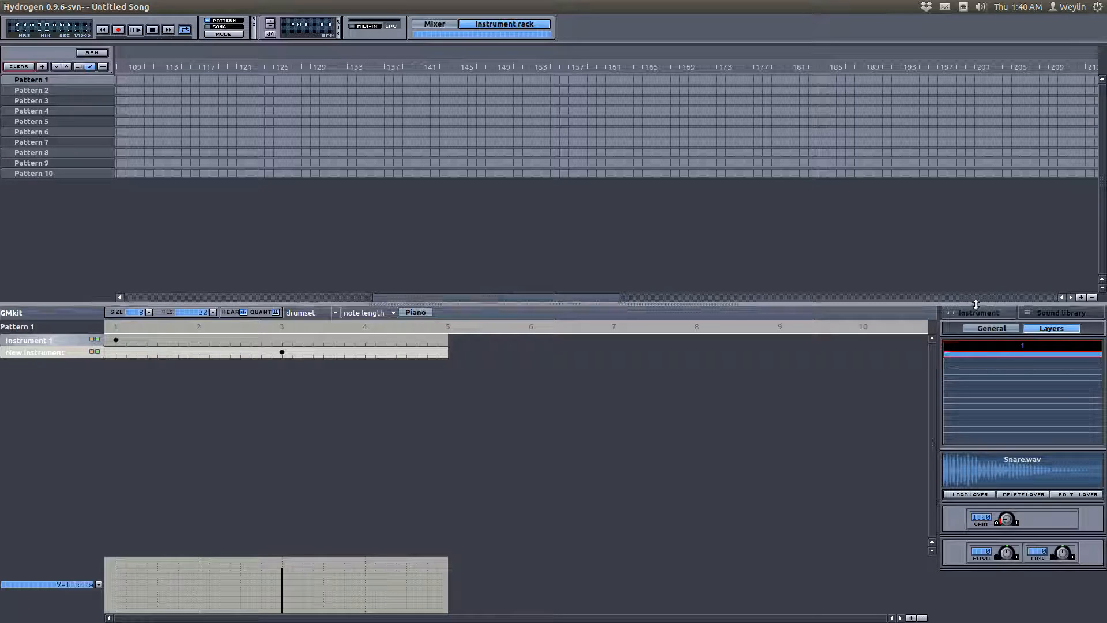
Rename New instrument to Snare in its general settings
click(984, 323)
double_click(1009, 348)
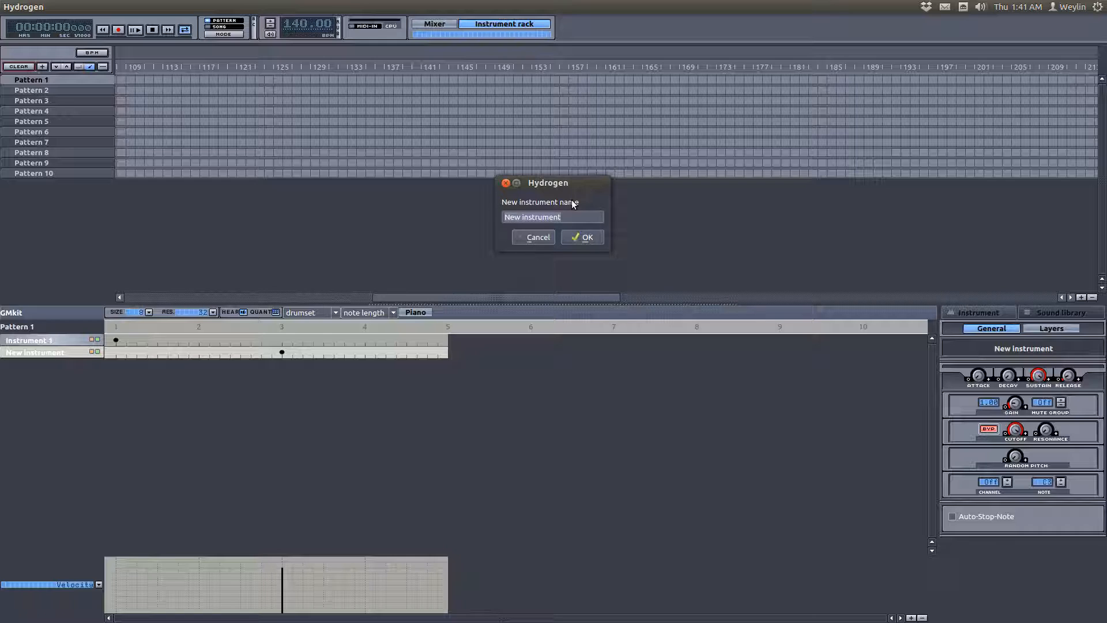
text(Sha)
text(re)
click(582, 237)
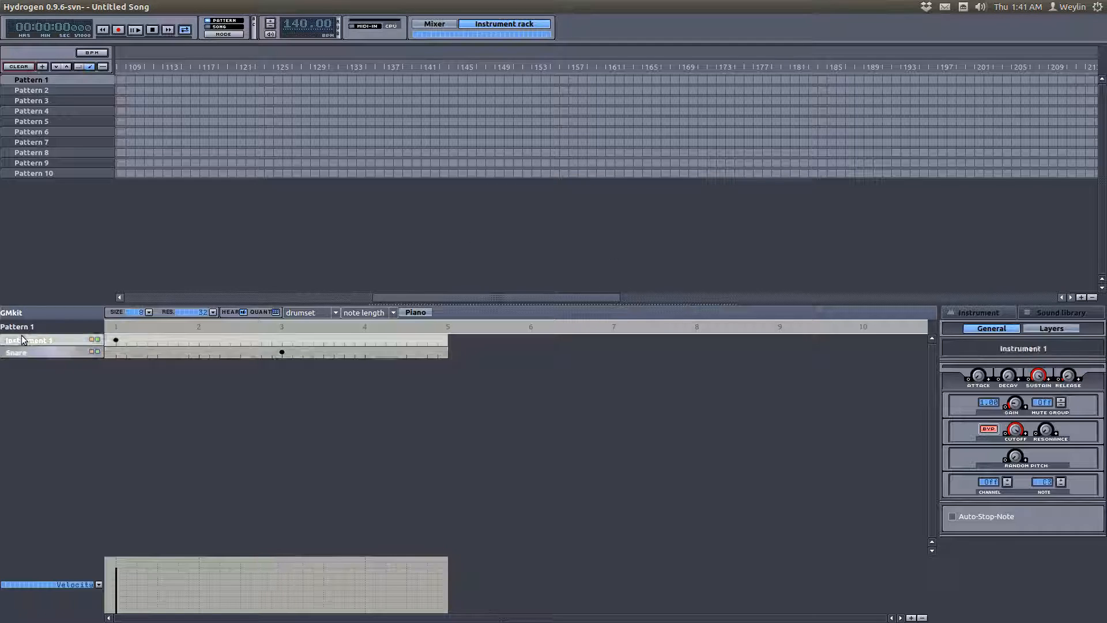
Rename Instrument 1 to Kick in its general settings
double_click(1045, 348)
text(Kick)
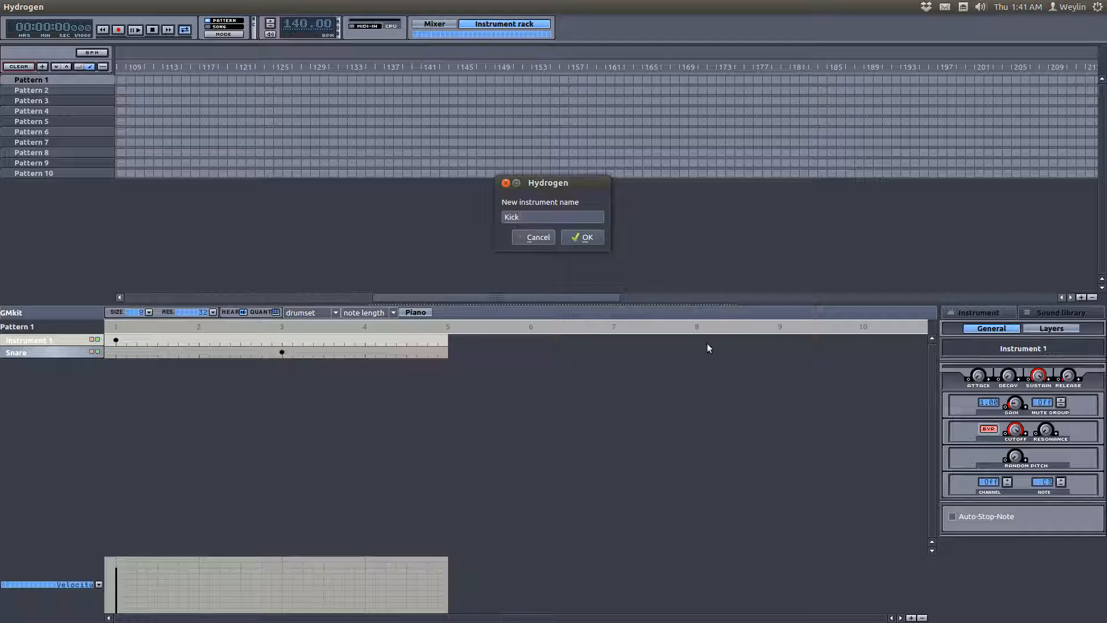
click(582, 237)
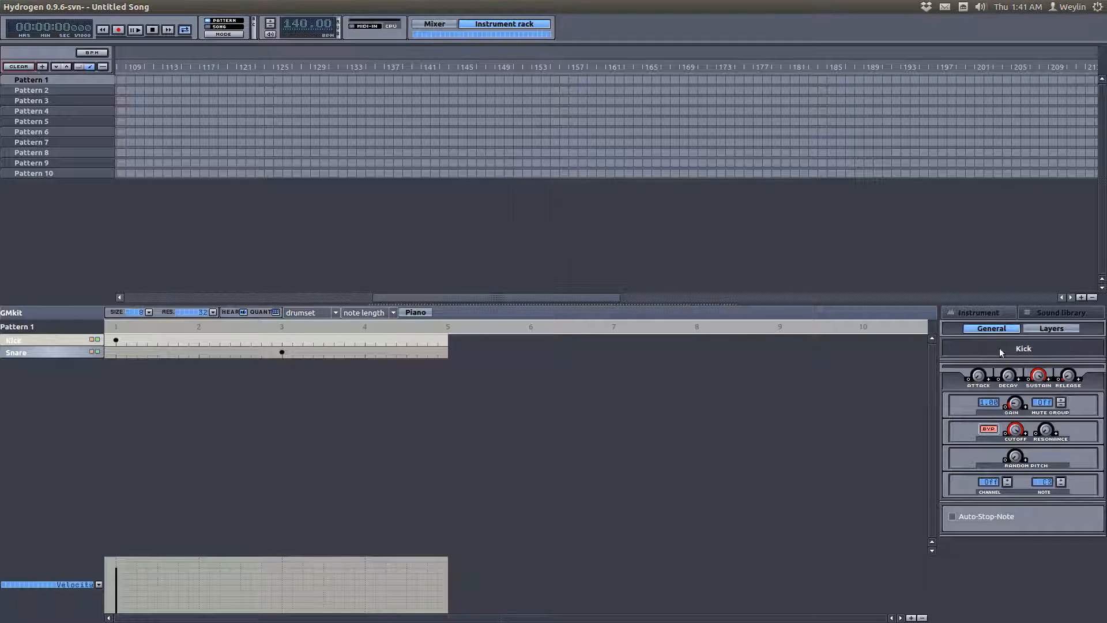
Add two new instruments to the kit and show the instrument layer settings
click(1052, 329)
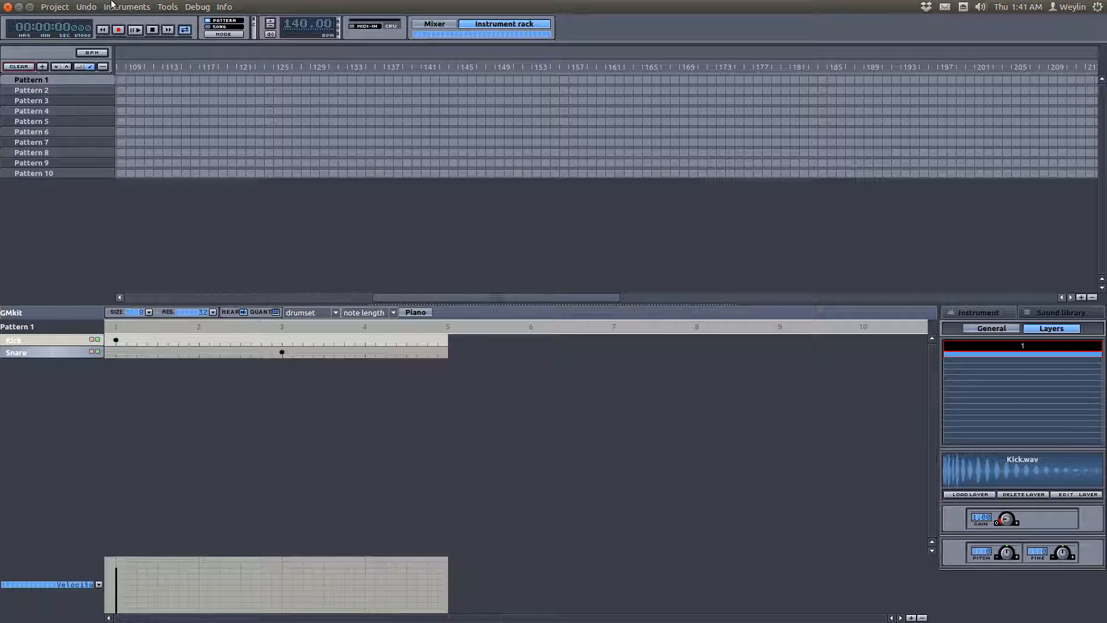
click(117, 6)
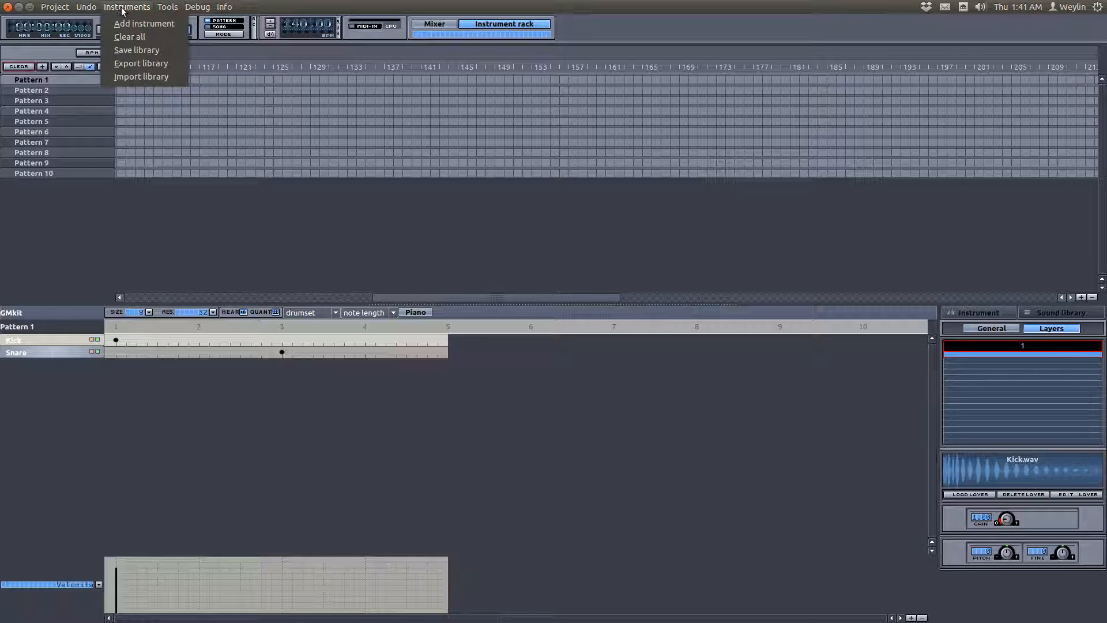
click(141, 23)
click(117, 6)
click(141, 23)
Load HH.wav from the Hits folder into the first layer of the new instrument directly below Snare
click(65, 365)
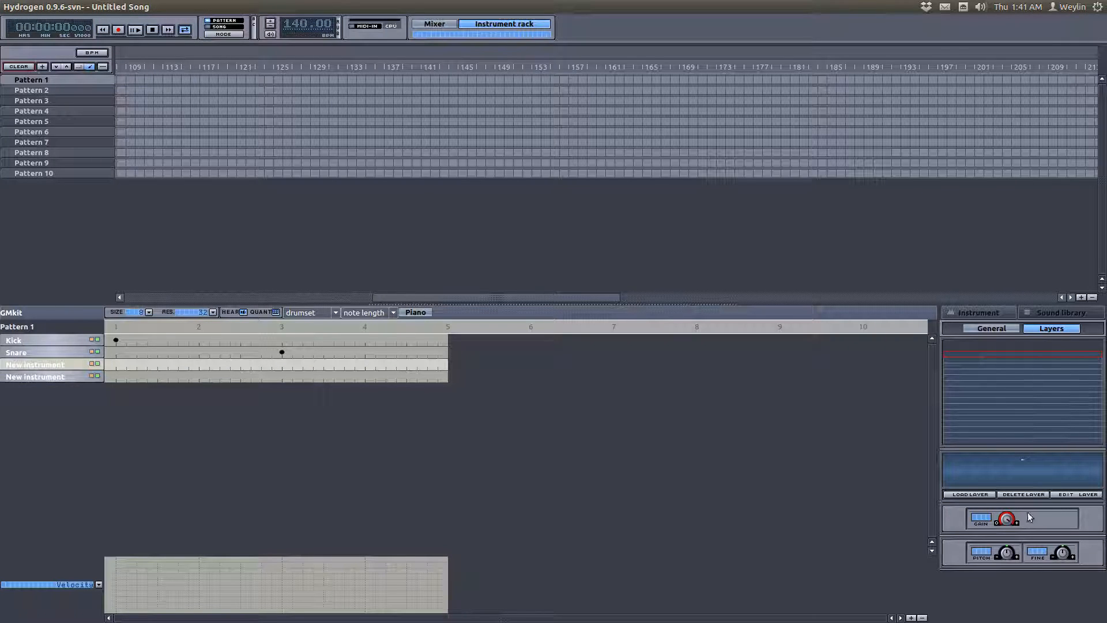
click(986, 496)
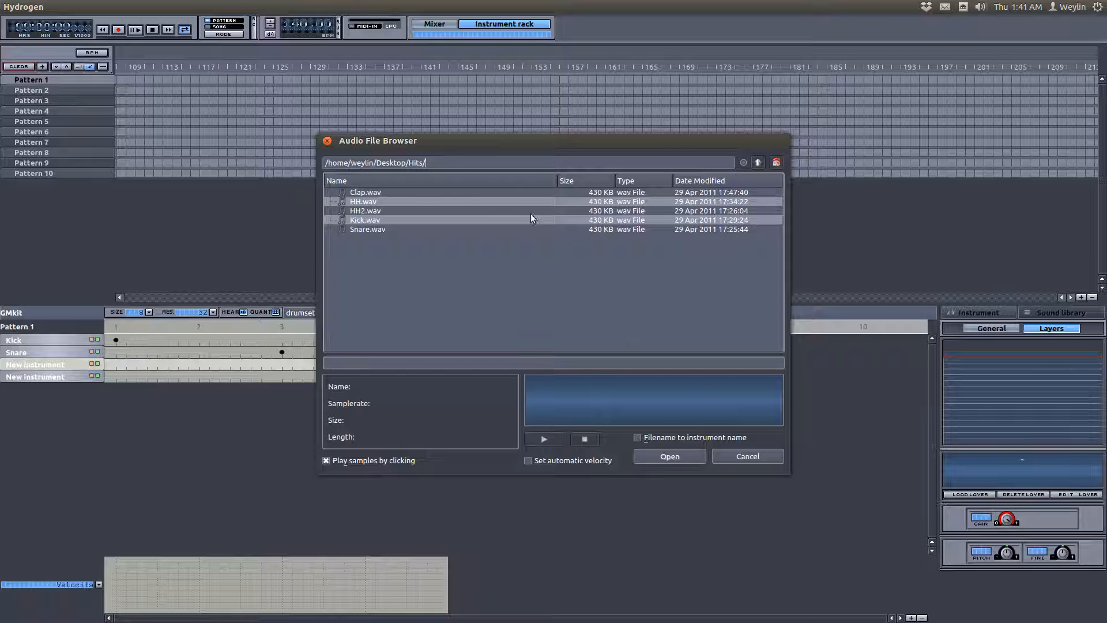
click(376, 201)
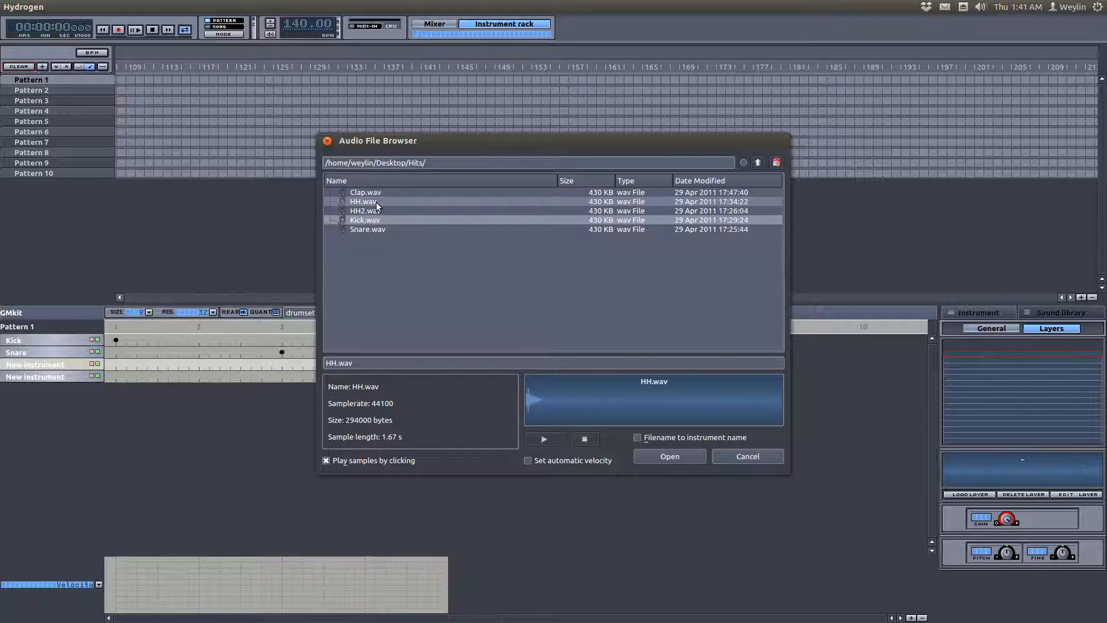
click(652, 455)
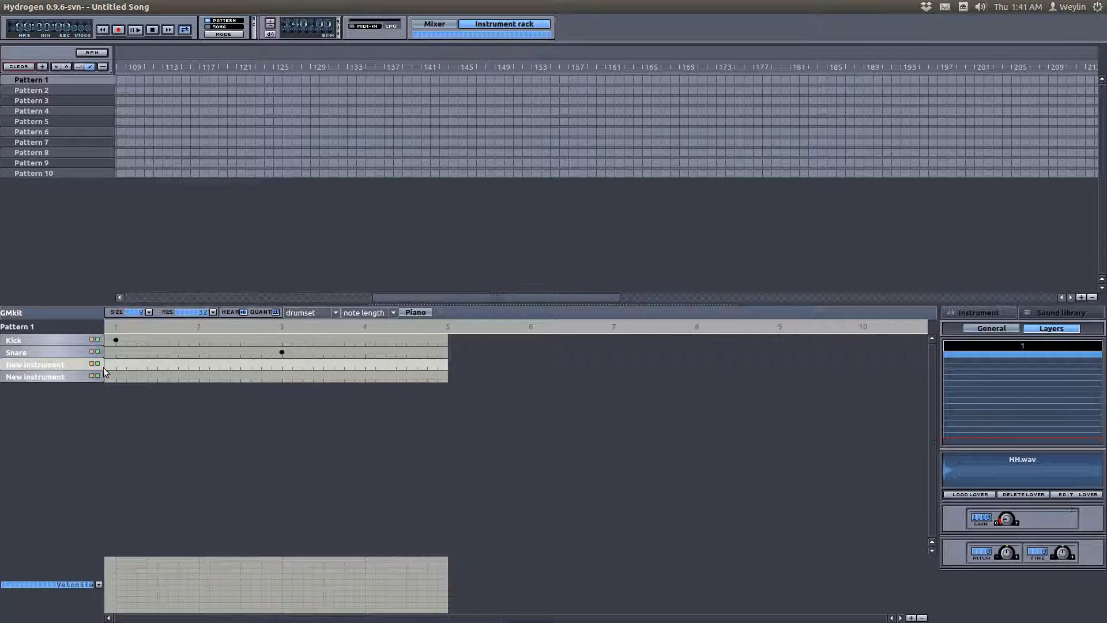
Load HH2.wav into the first layer of the second new instrument
click(61, 378)
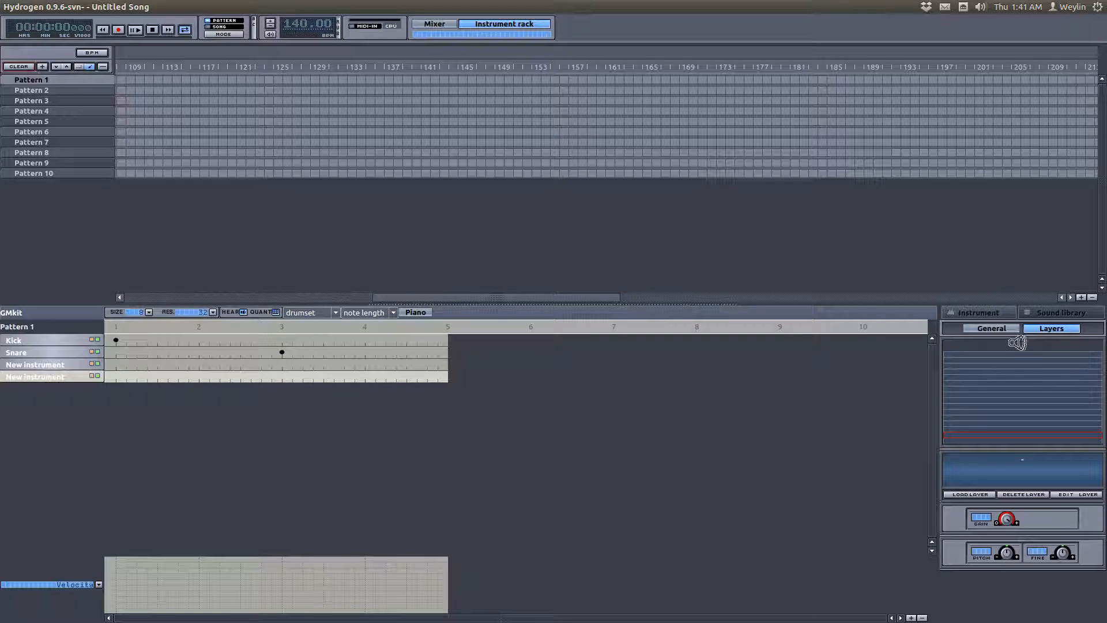
click(1002, 357)
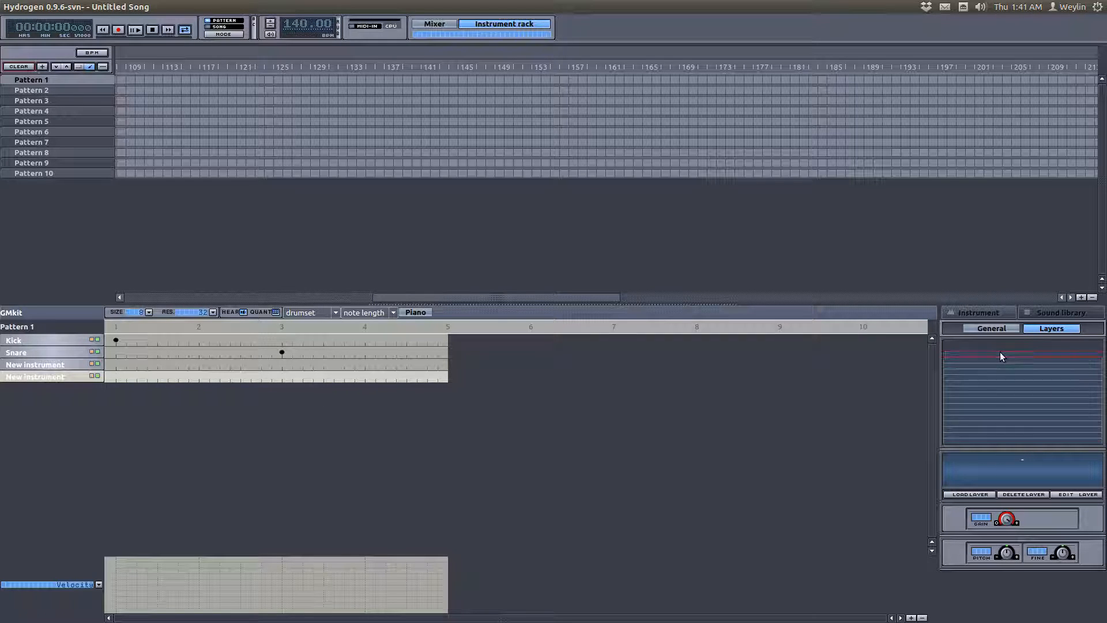
click(970, 494)
click(369, 211)
click(651, 456)
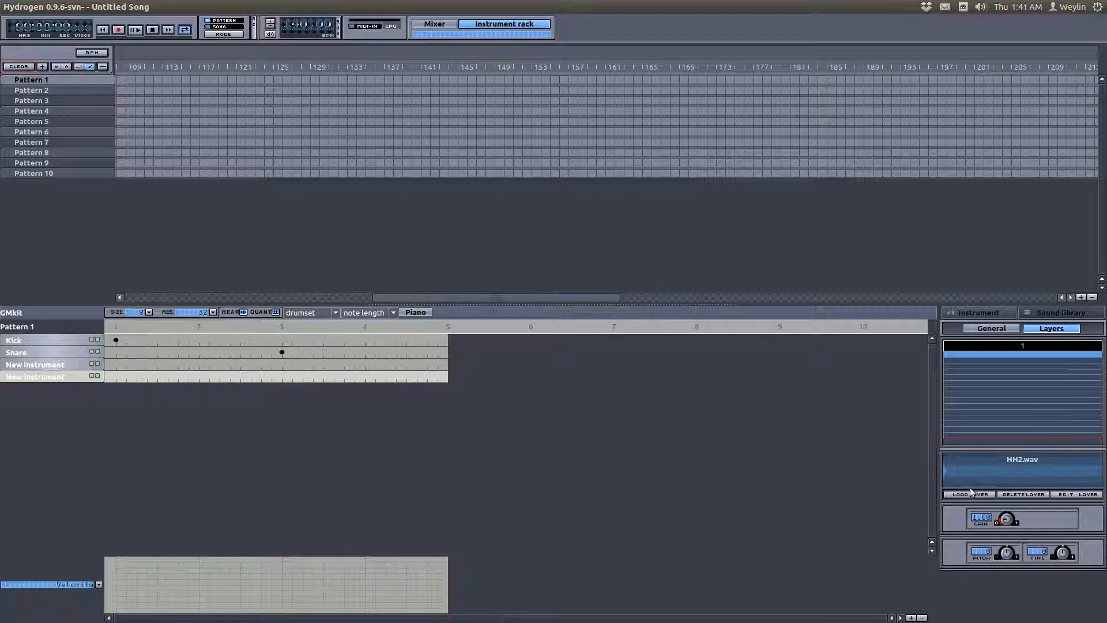
Add a third new instrument and load Clap.wav into its first layer
click(127, 7)
click(124, 23)
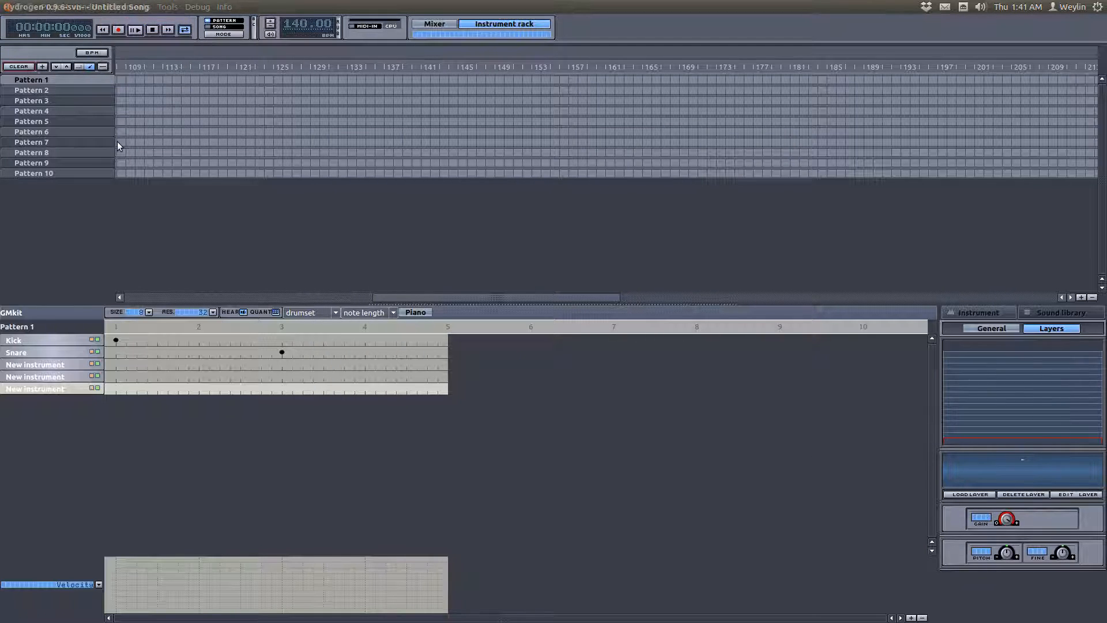
click(997, 355)
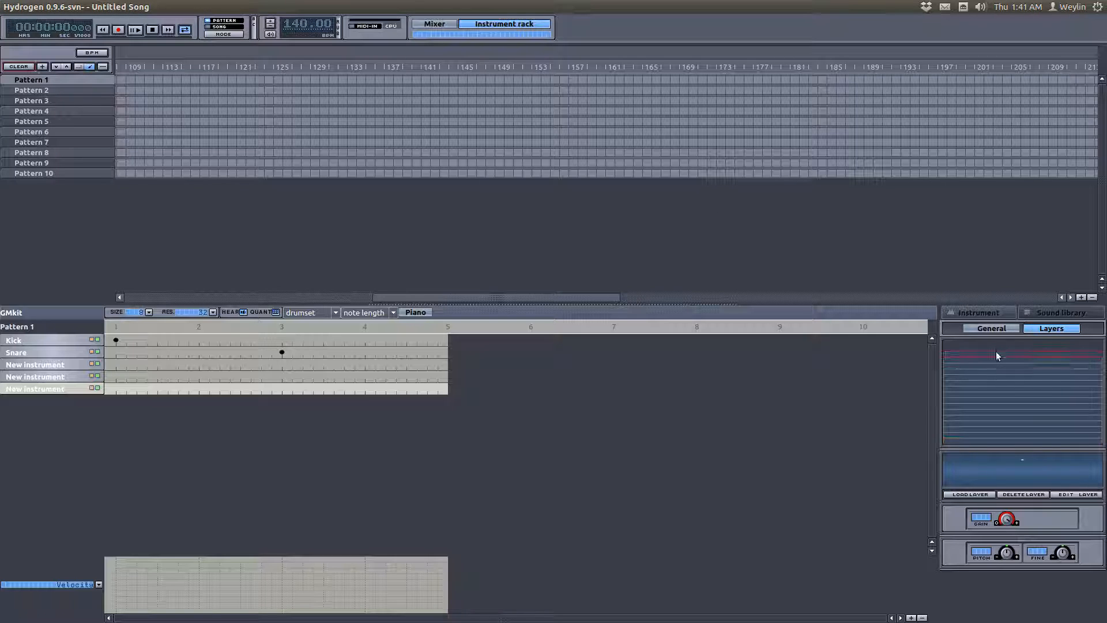
click(971, 494)
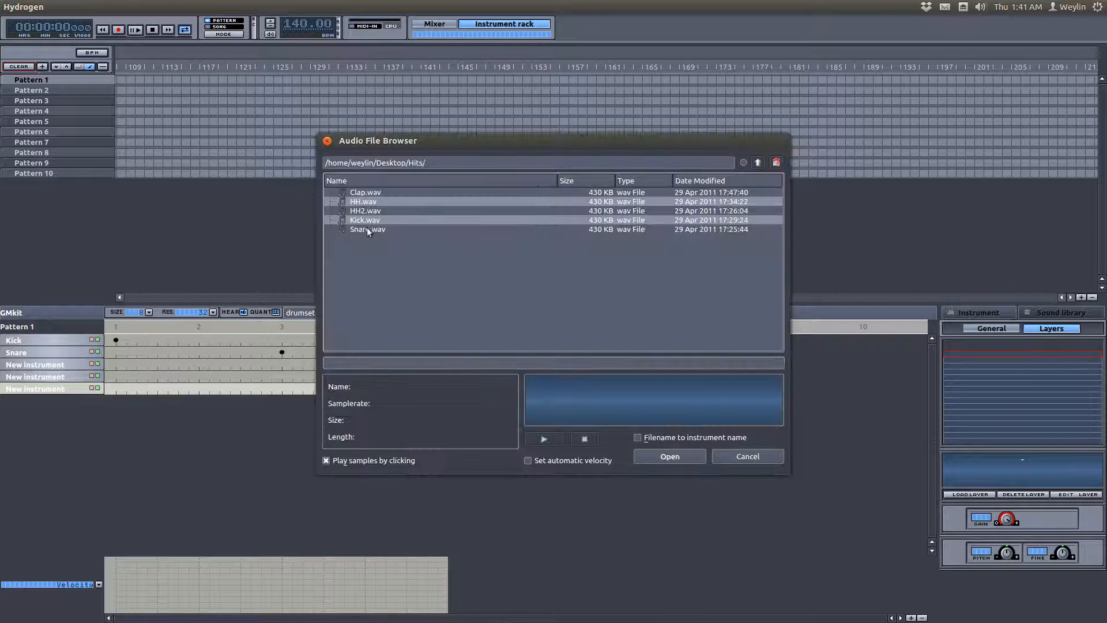
click(370, 194)
click(669, 456)
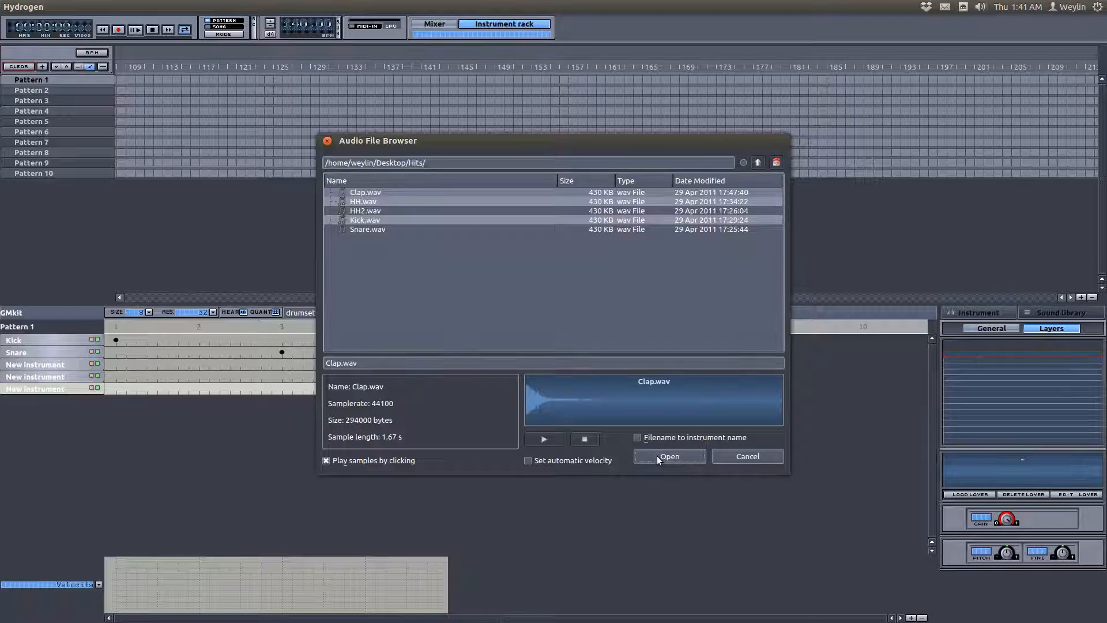
Remove the Snare note on beat 3 and the Kick note on beat 1 from Pattern 1
click(281, 352)
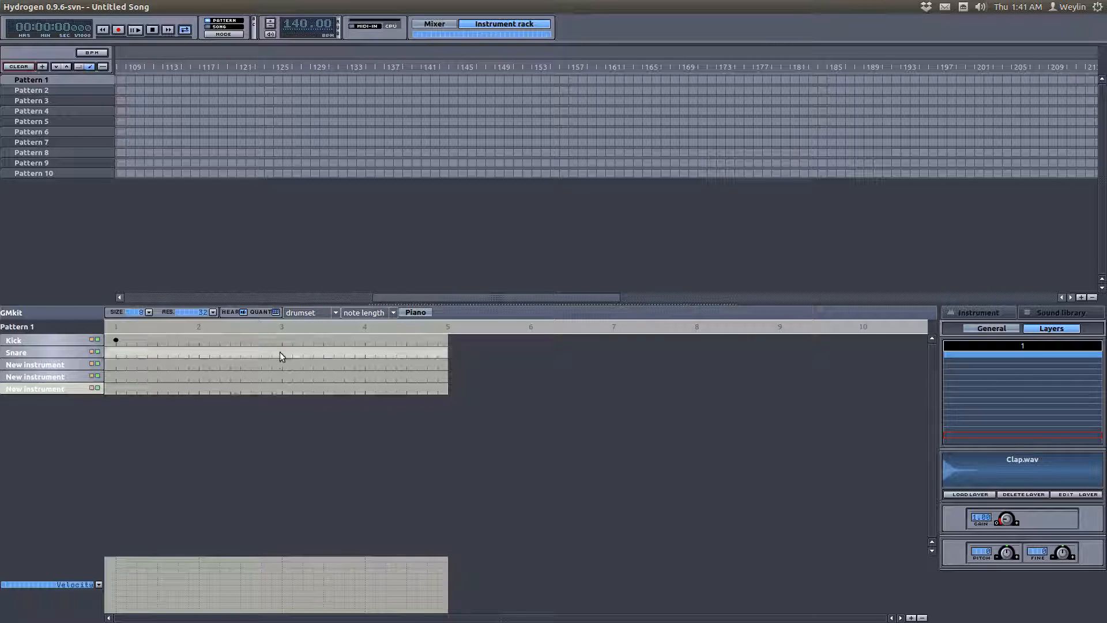
click(115, 345)
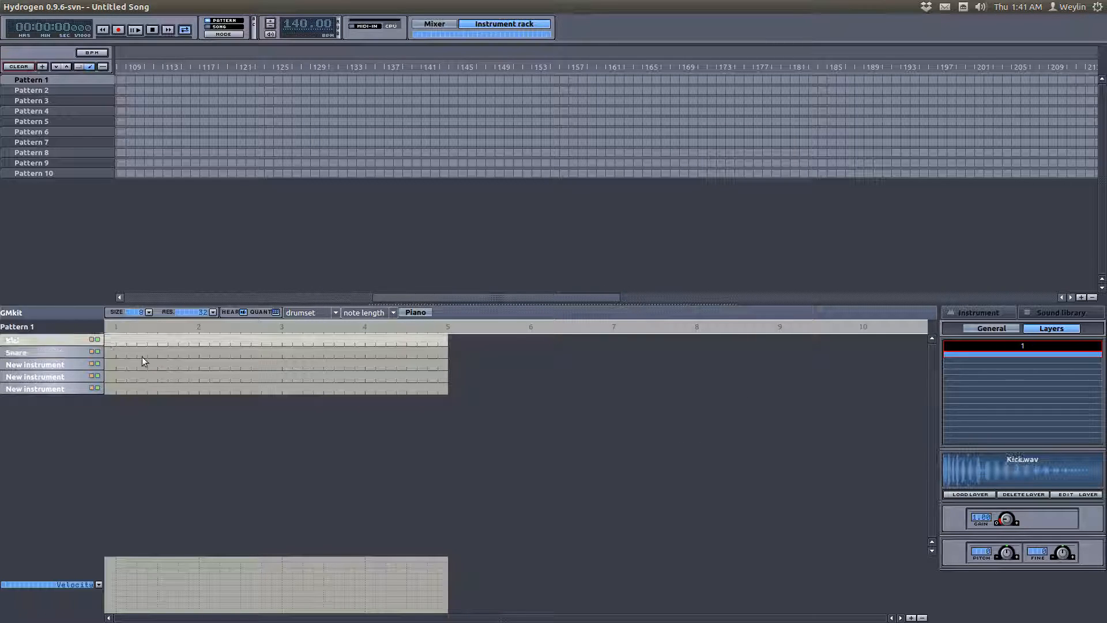
Rename the new instrument directly below Snare to HH1 in its general settings
click(47, 365)
click(991, 328)
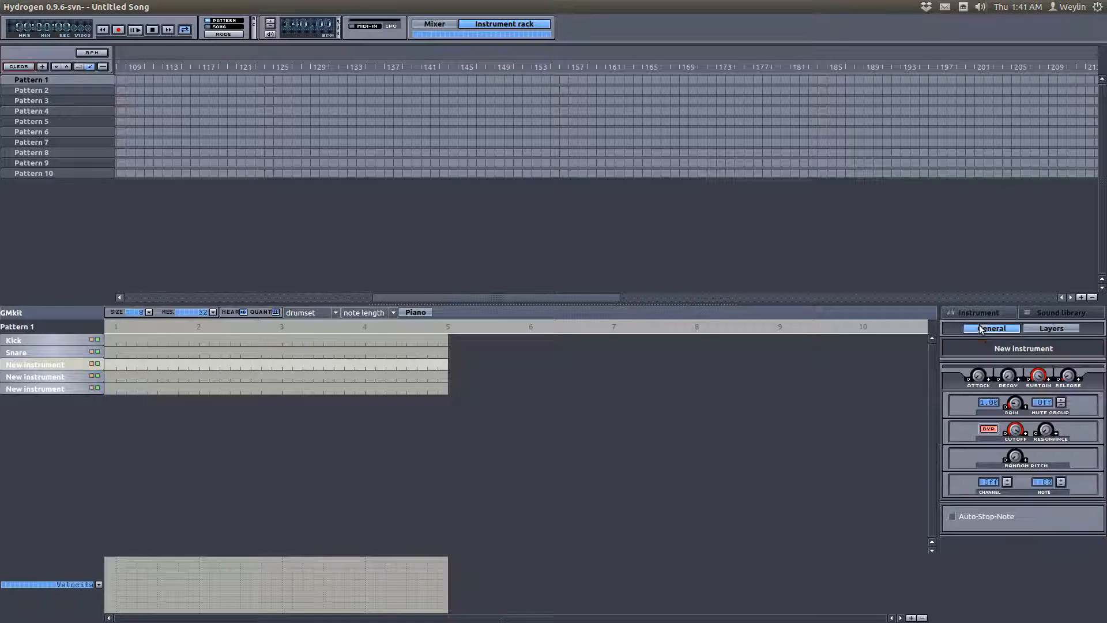
double_click(1029, 351)
text(HH)
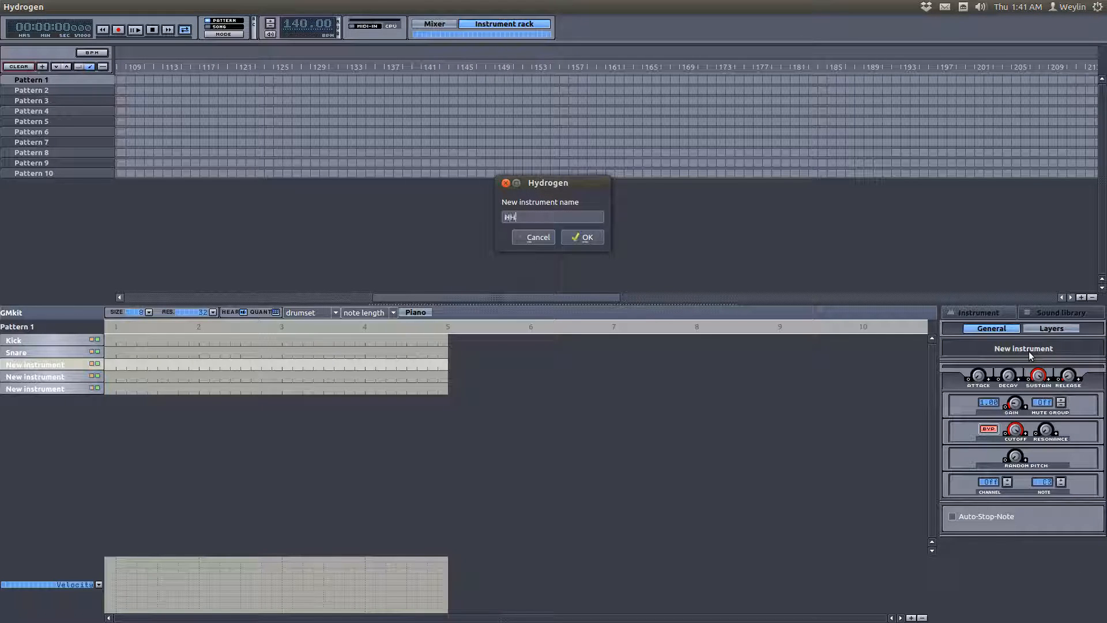
text(1)
key(Return)
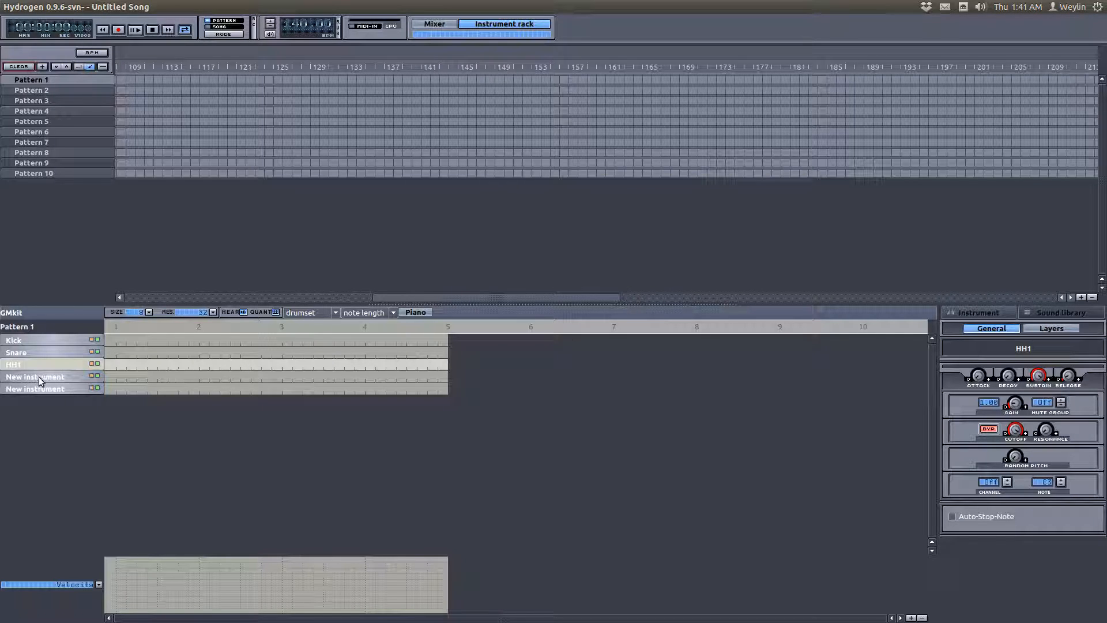
Rename the remaining two new instruments to HH2 and Clap, in row order
click(43, 377)
text(HH2)
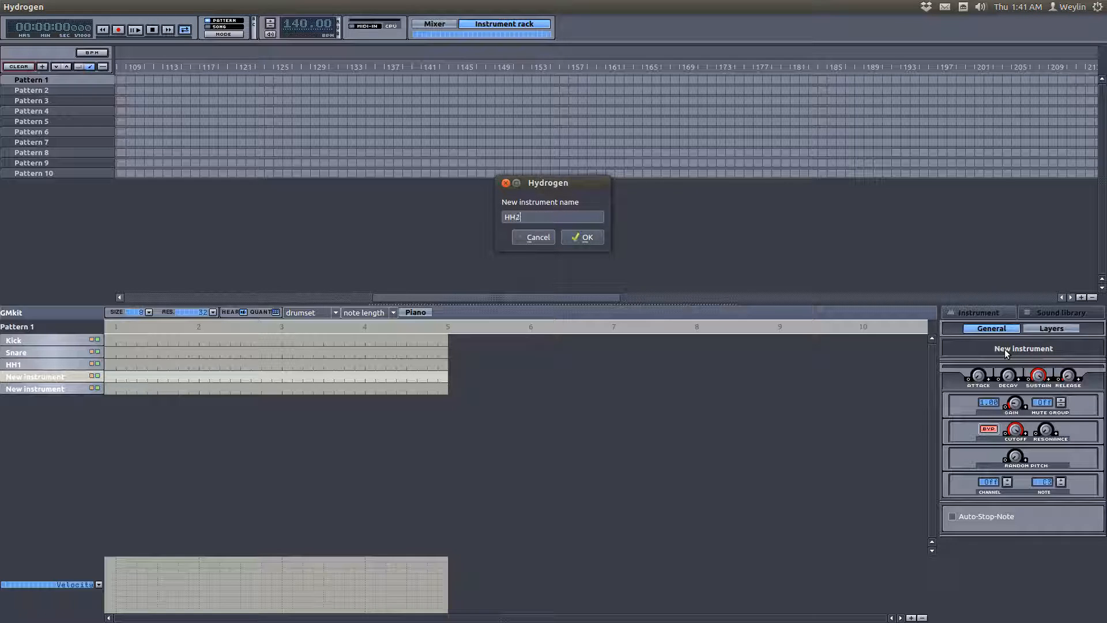
key(Return)
click(27, 386)
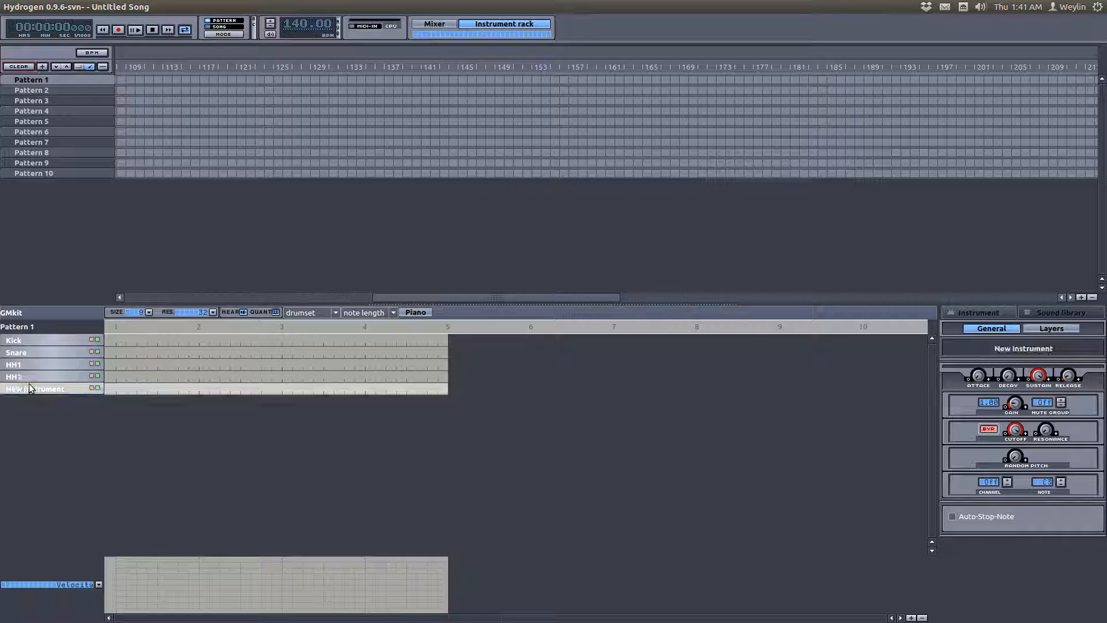
double_click(1044, 349)
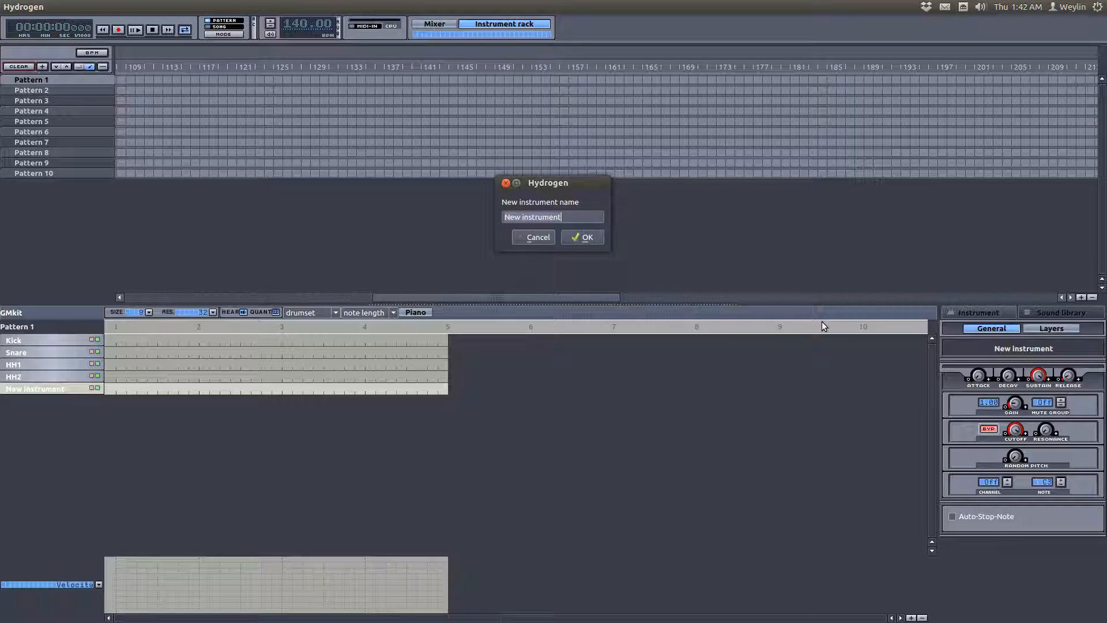
text(Clap)
key(Return)
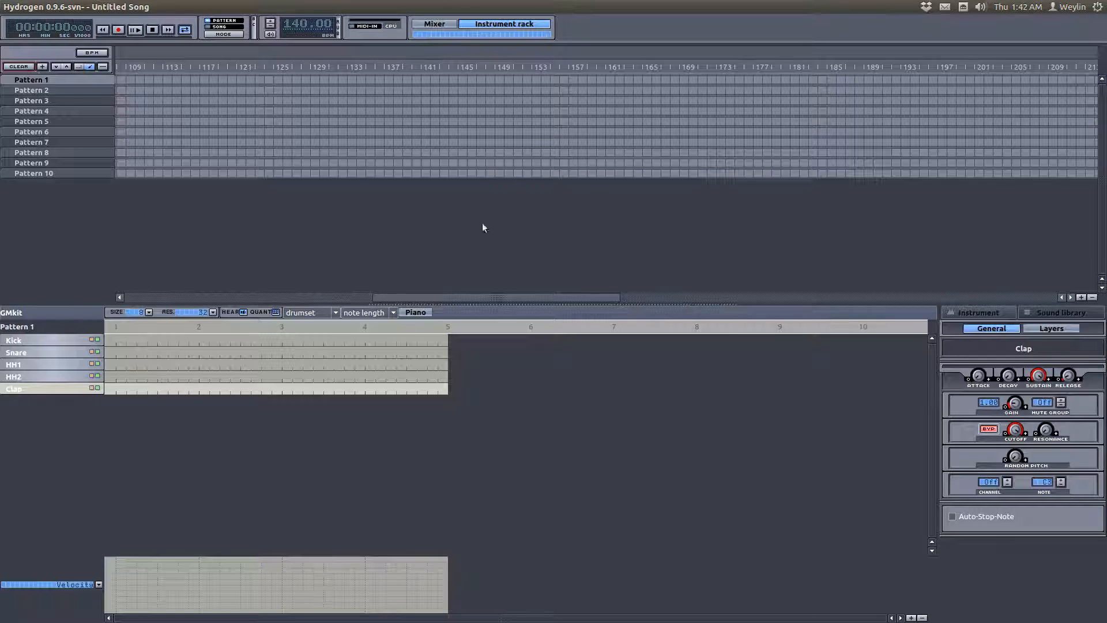
Place Kick notes on beats 1, 3 and midway between 3 and 4, add a Snare note on beat 4, and play the pattern
click(113, 341)
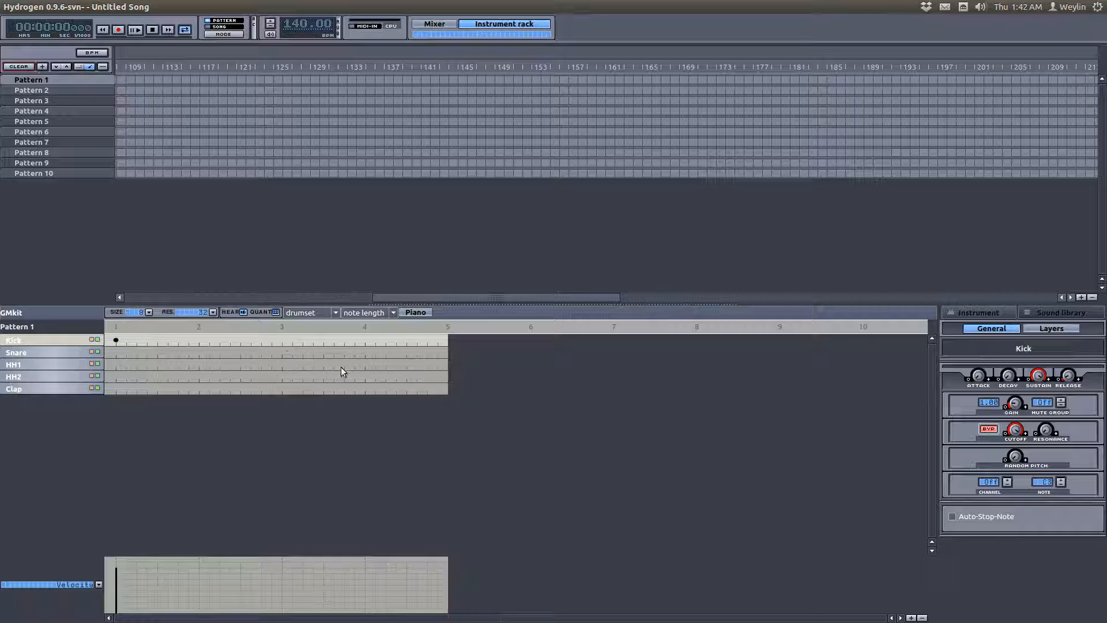
click(282, 342)
click(326, 343)
click(365, 353)
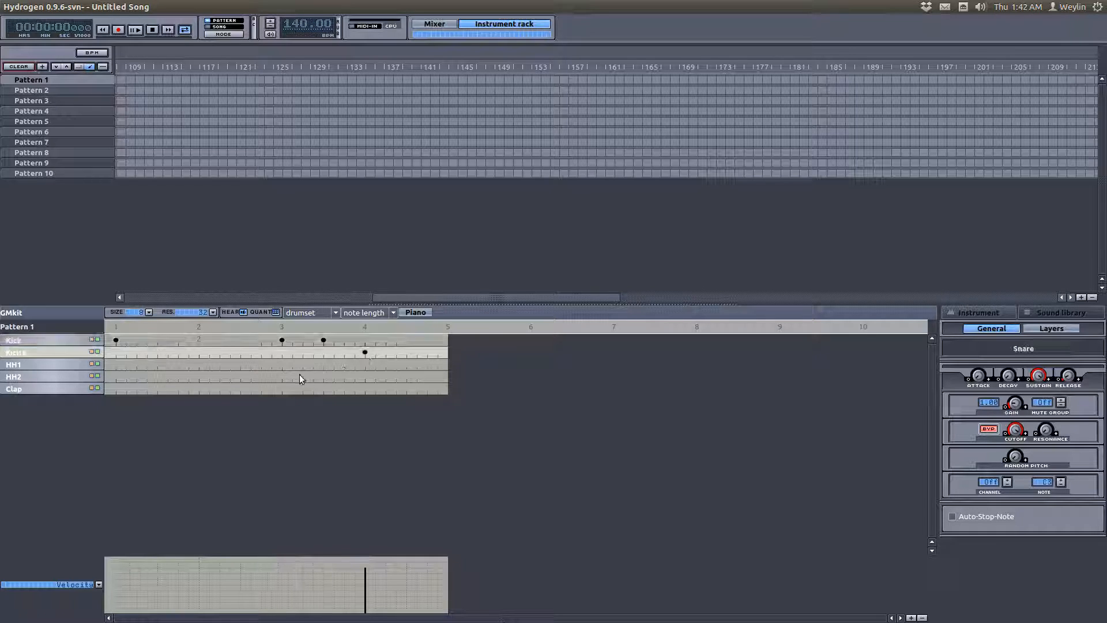
click(141, 31)
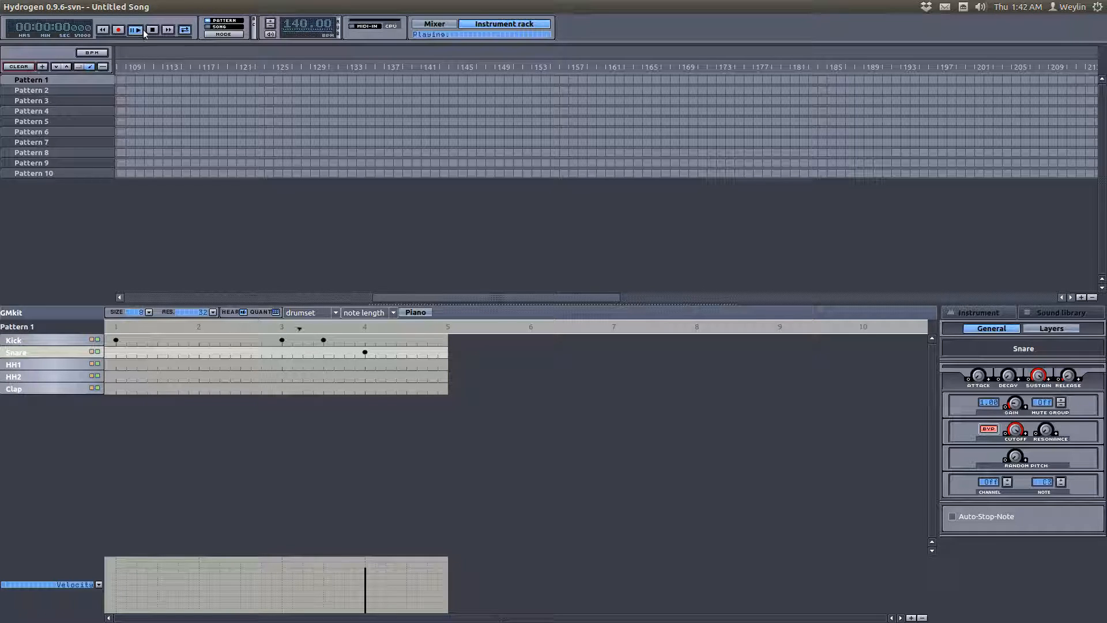
click(153, 30)
Remove the Kick note on beat 3, raise the tempo to 150 BPM and play the pattern to check it
click(283, 340)
scroll(304, 26, up, 9)
scroll(300, 27, up, 1)
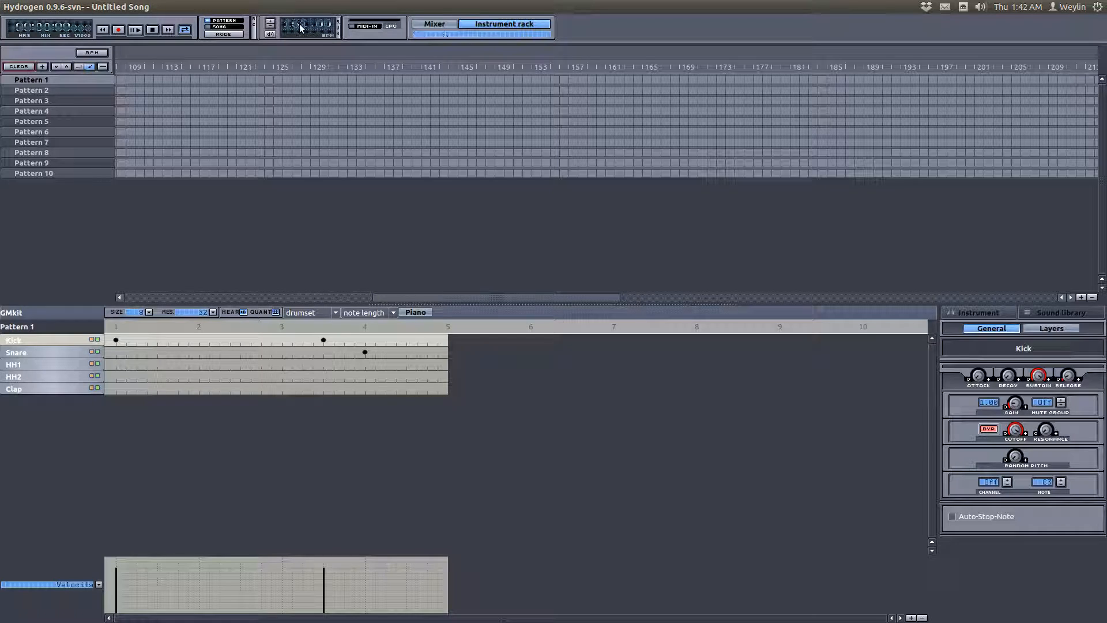
click(142, 34)
click(152, 30)
Move the last Kick note back to beat 3 and the Snare note midway between beats 3 and 4, and play the pattern
click(324, 340)
click(364, 352)
click(283, 340)
click(323, 352)
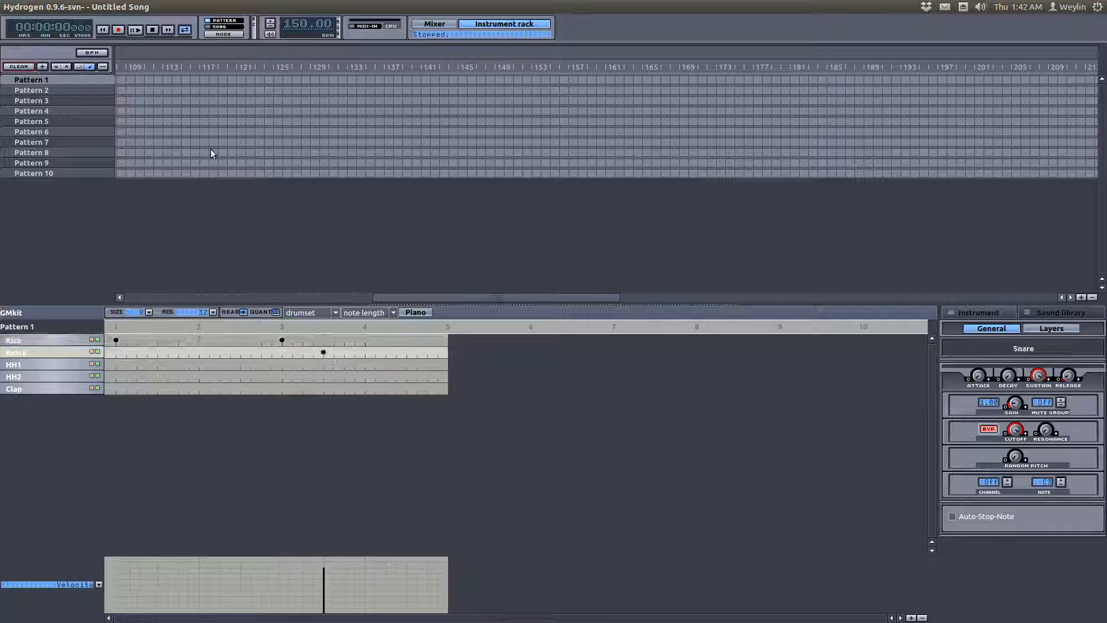
click(135, 29)
click(152, 30)
Place HH1 notes on beats 1, 2, 3 and 4 of Pattern 1
click(115, 366)
click(199, 365)
click(284, 366)
click(364, 366)
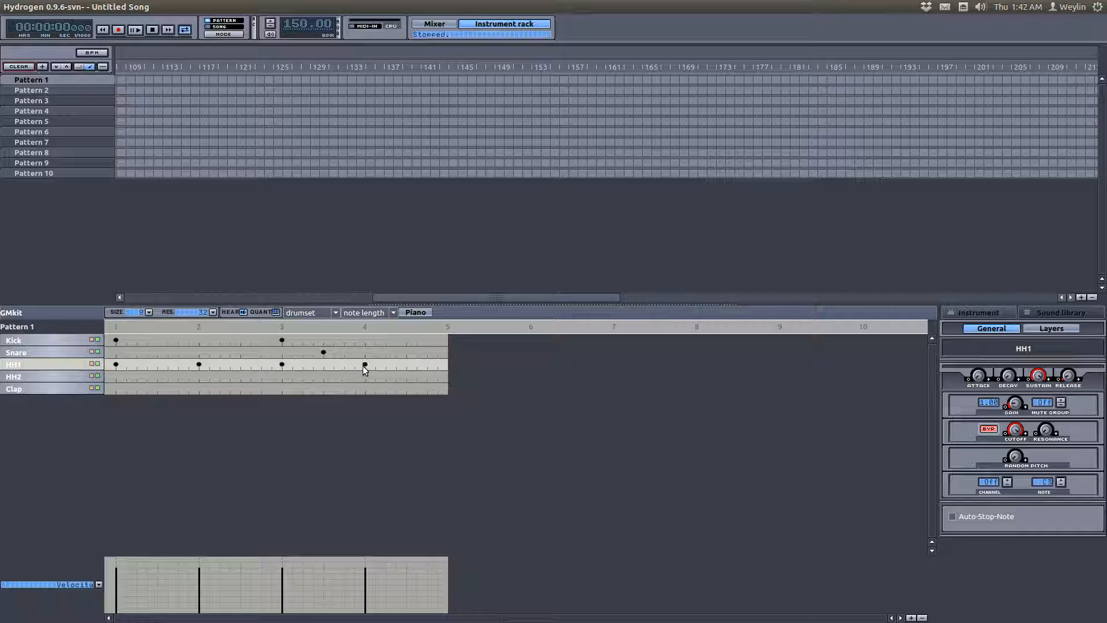
click(408, 365)
click(407, 365)
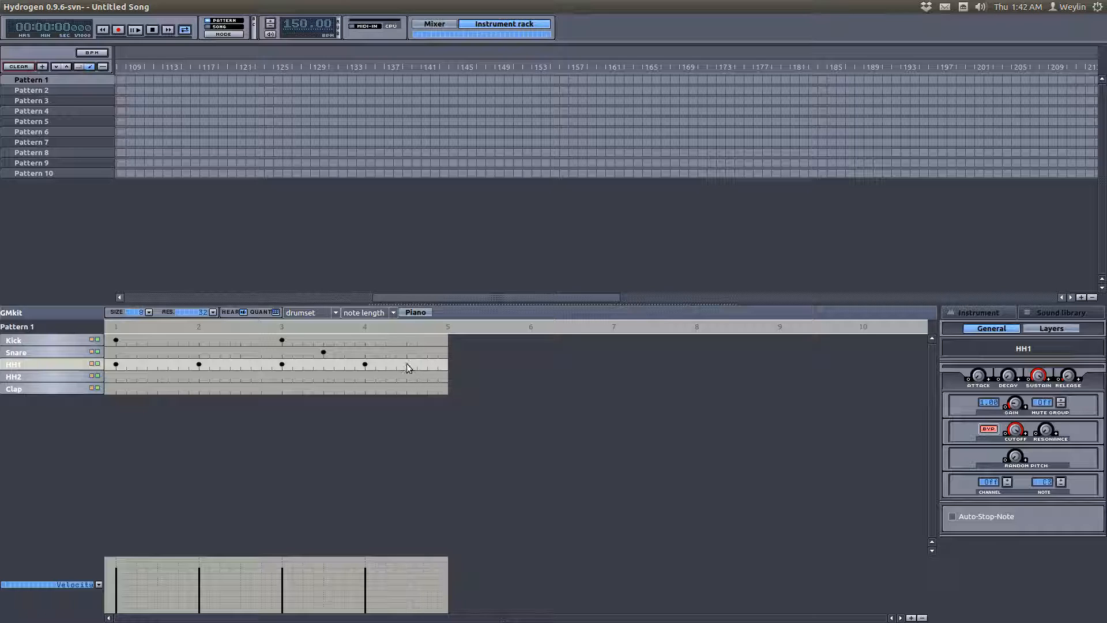
Fill the HH2 row with notes on every third grid step, remove the extra note after beat 1, and play the pattern
click(137, 377)
right_click(67, 379)
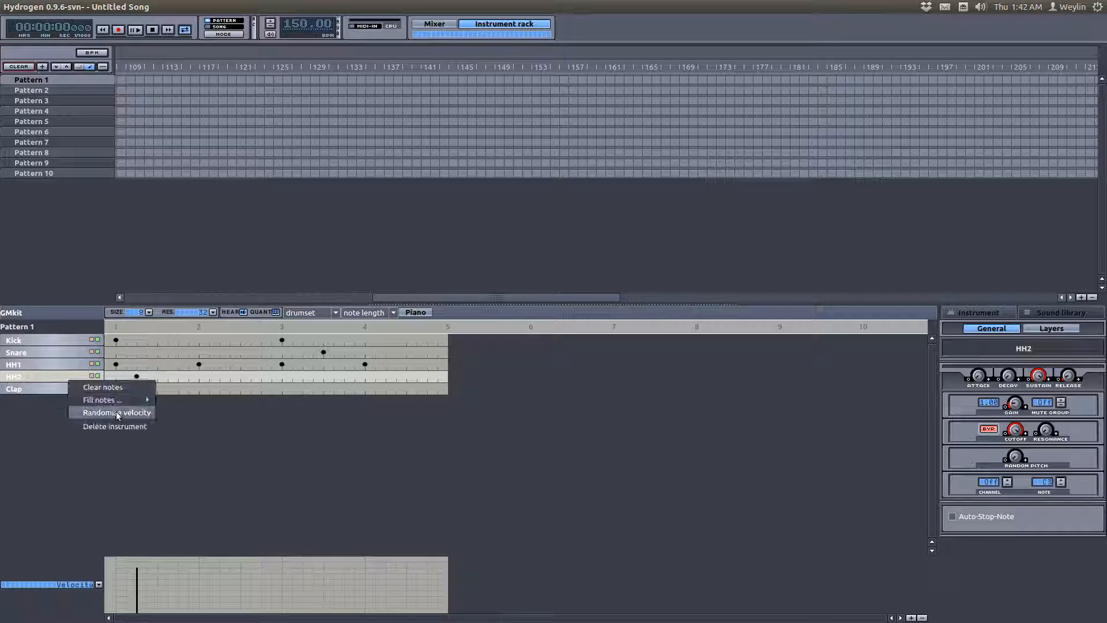
mouse_move(119, 399)
click(208, 427)
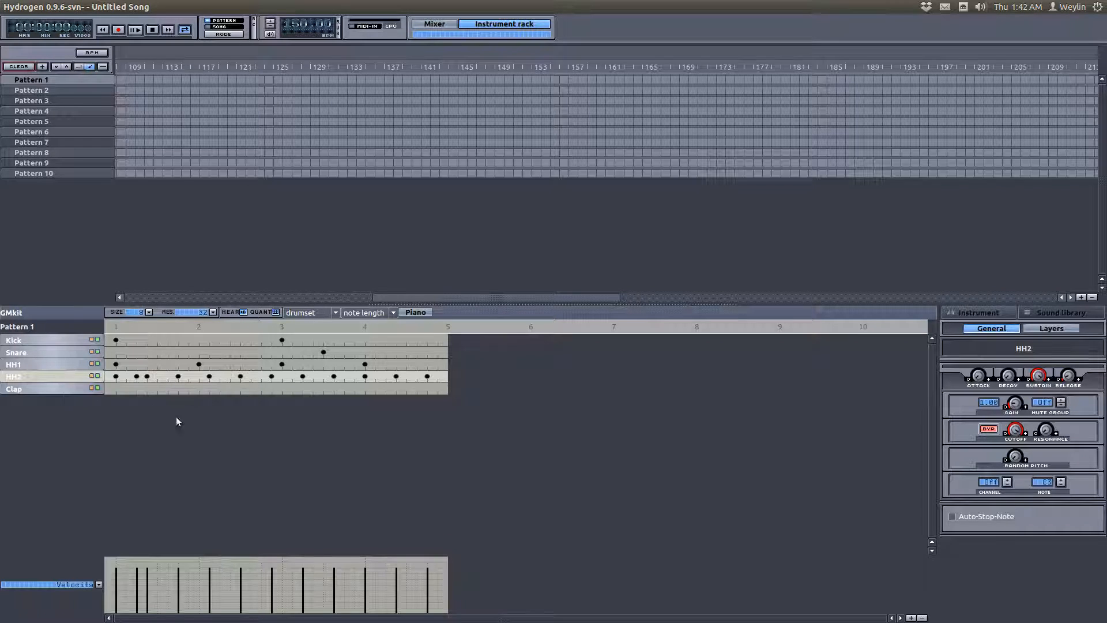
click(137, 377)
click(135, 29)
Clear all notes from the HH1 row and stop playback
right_click(52, 365)
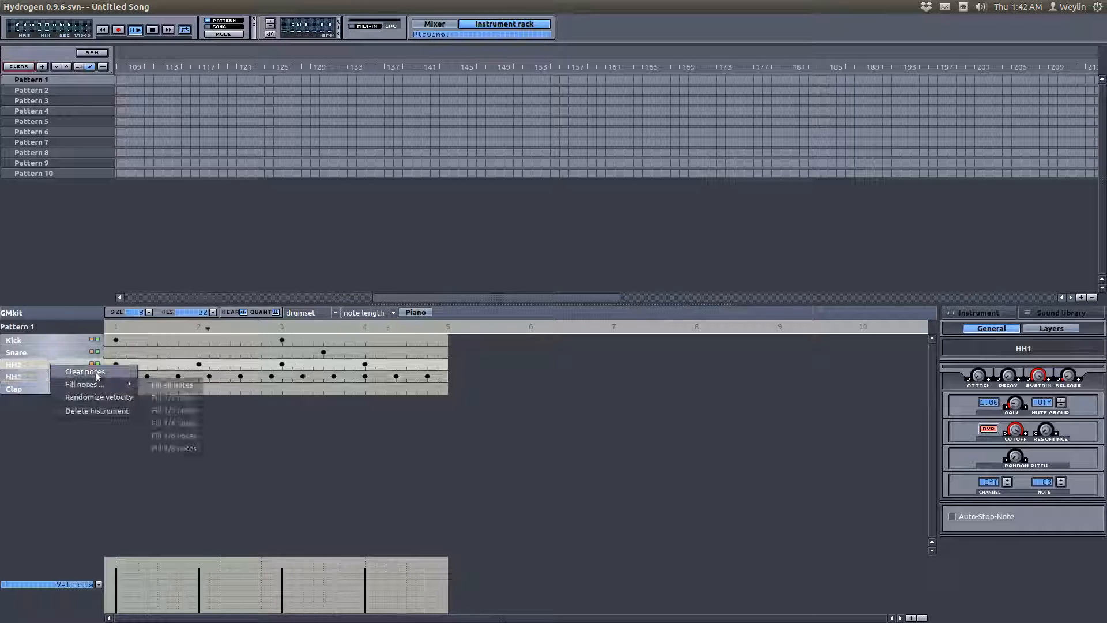
click(96, 373)
click(152, 30)
Fill the HH1 row with 1/3 notes and the HH2 row with 1/6 notes, and play the pattern briefly
right_click(52, 365)
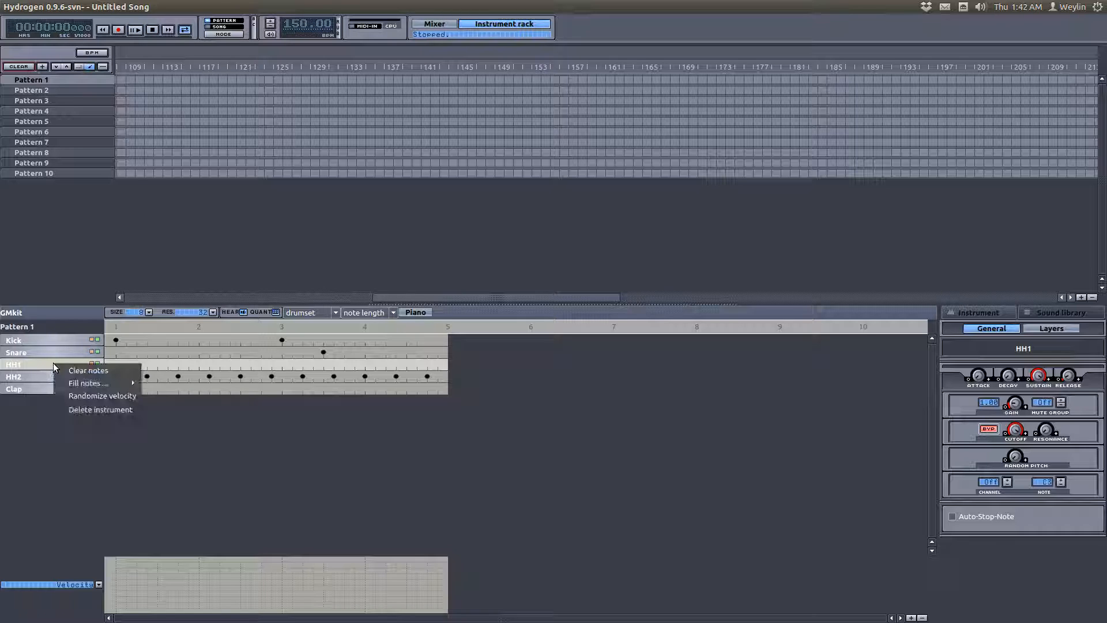
mouse_move(98, 383)
click(180, 411)
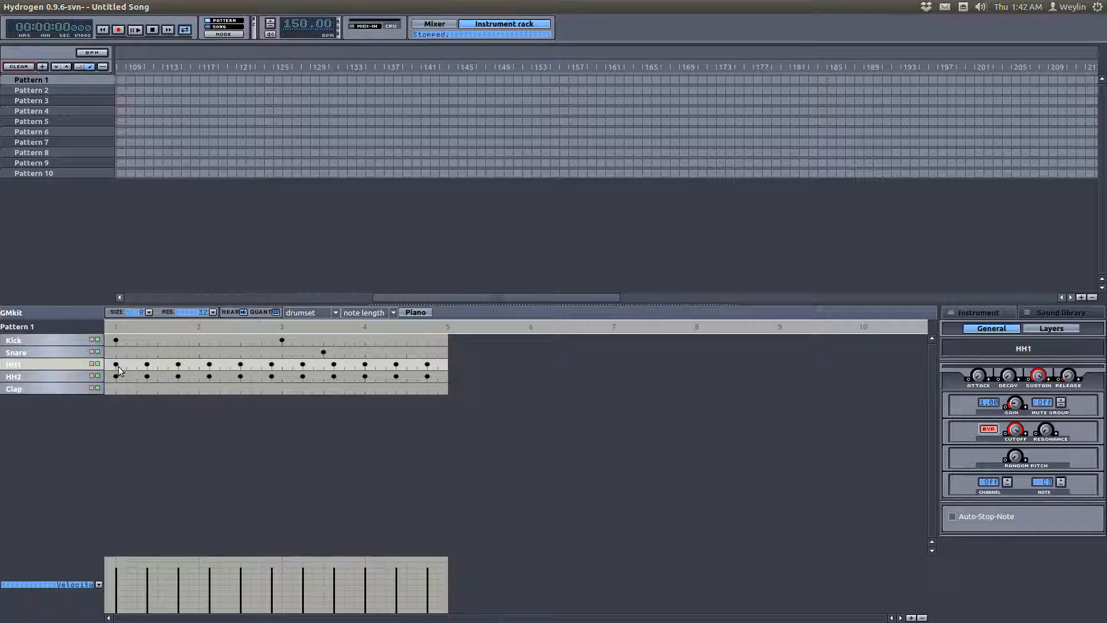
right_click(75, 378)
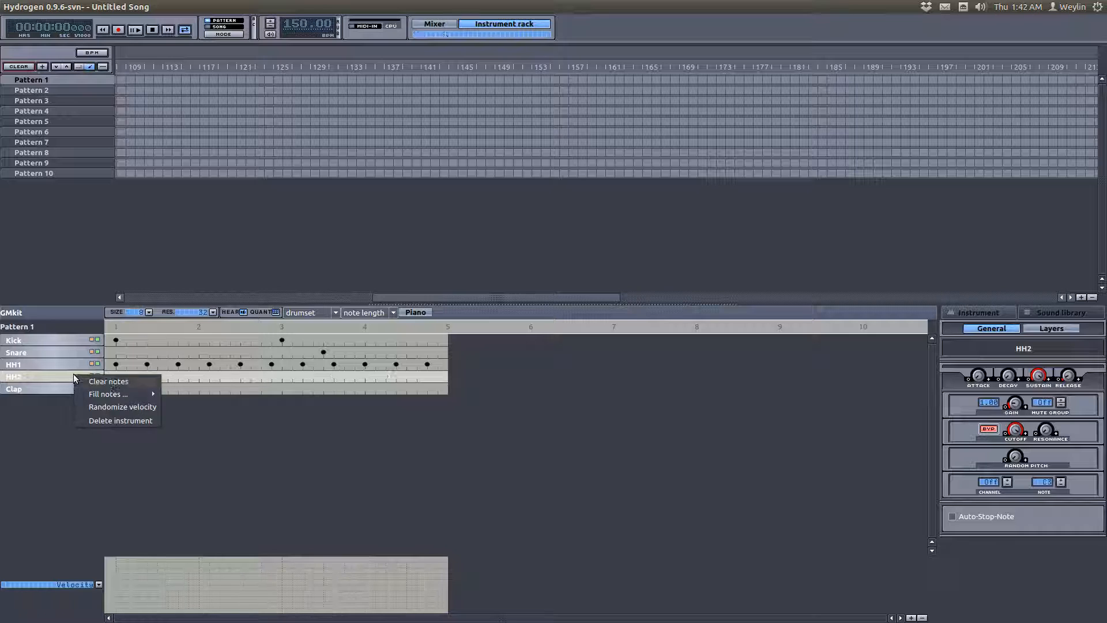
mouse_move(108, 398)
click(193, 447)
click(135, 32)
click(152, 30)
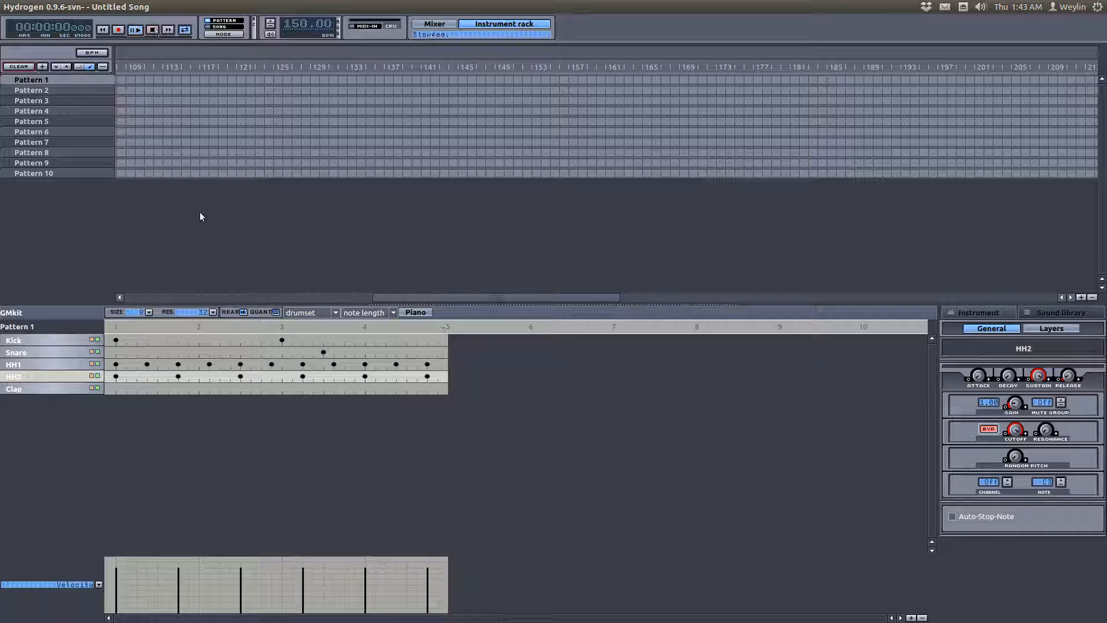
Clear all notes from the HH1 and HH2 rows of Pattern 1
click(271, 364)
right_click(30, 363)
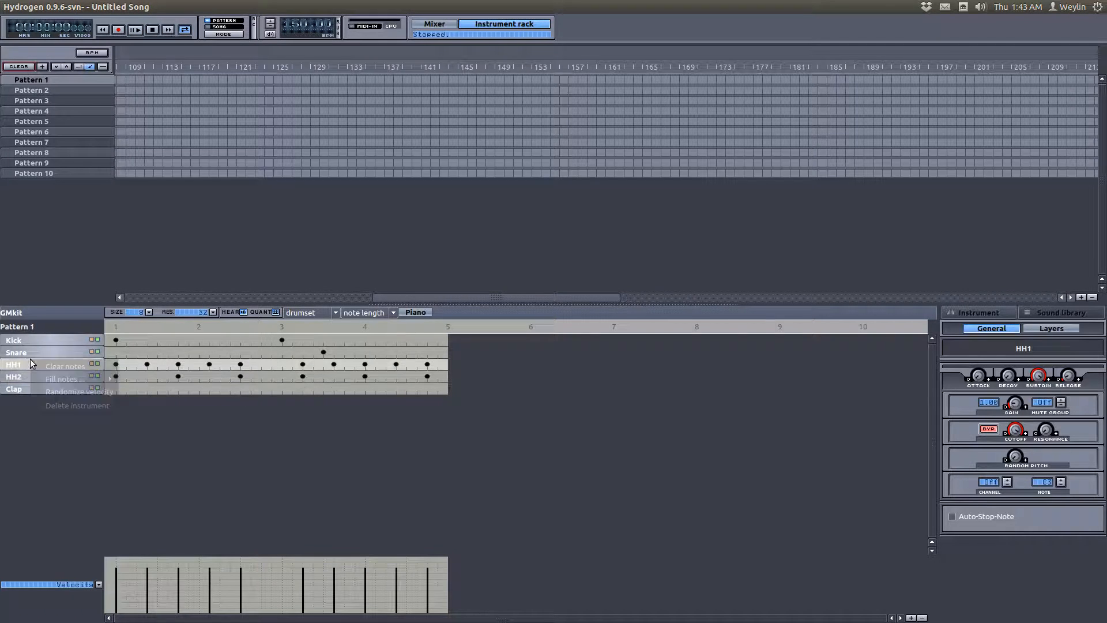
click(50, 368)
right_click(39, 377)
click(79, 384)
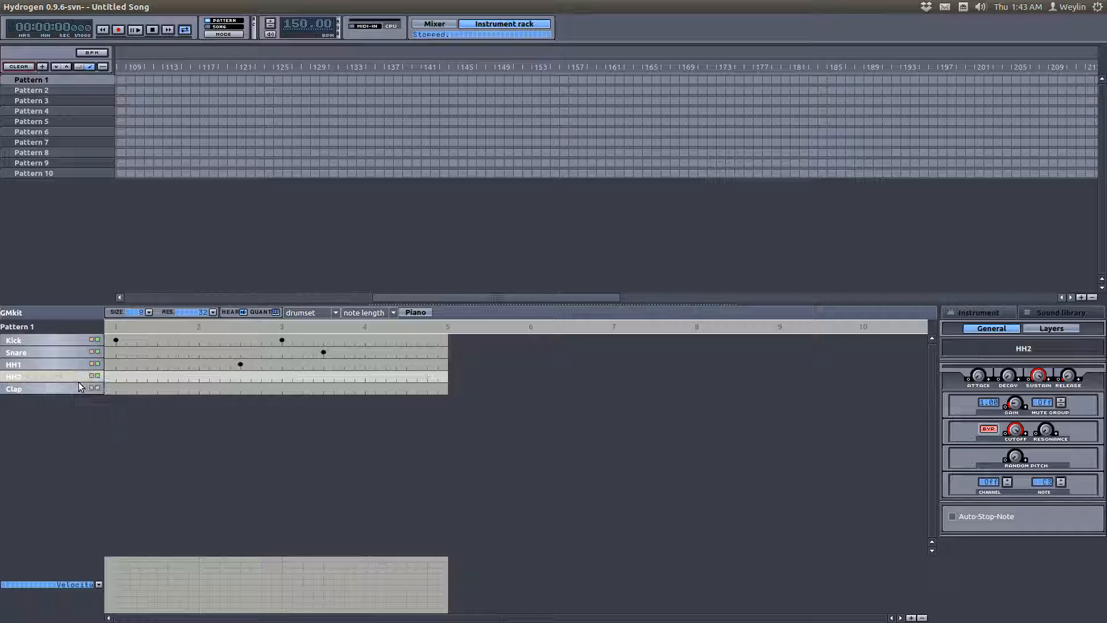
right_click(56, 365)
click(71, 372)
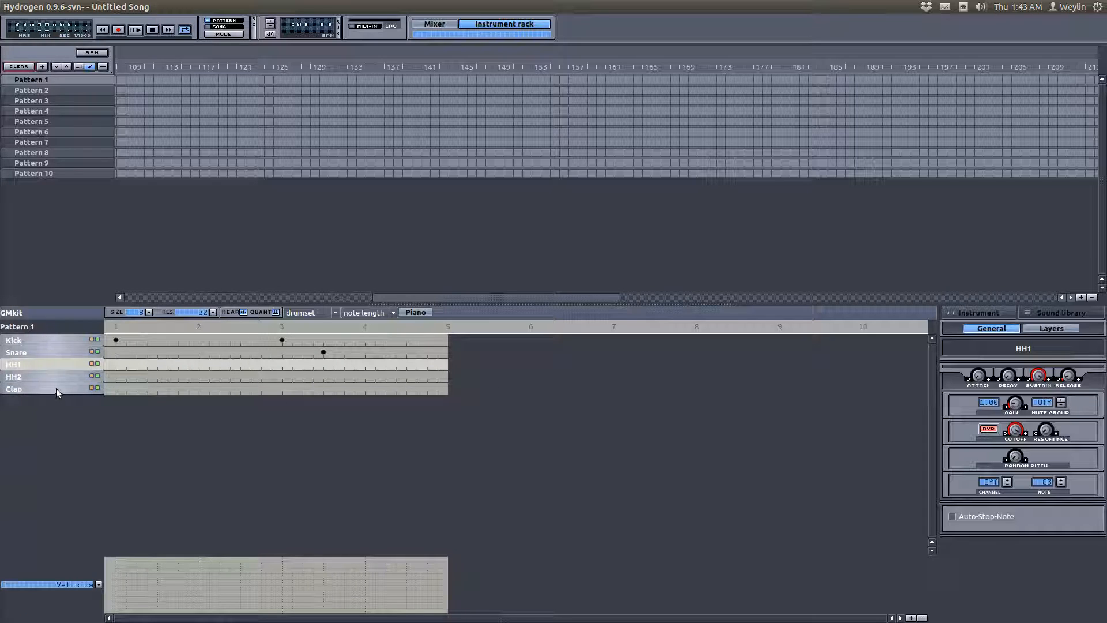
Fill the HH2 row with 1/4 notes
click(50, 376)
right_click(84, 376)
mouse_move(136, 396)
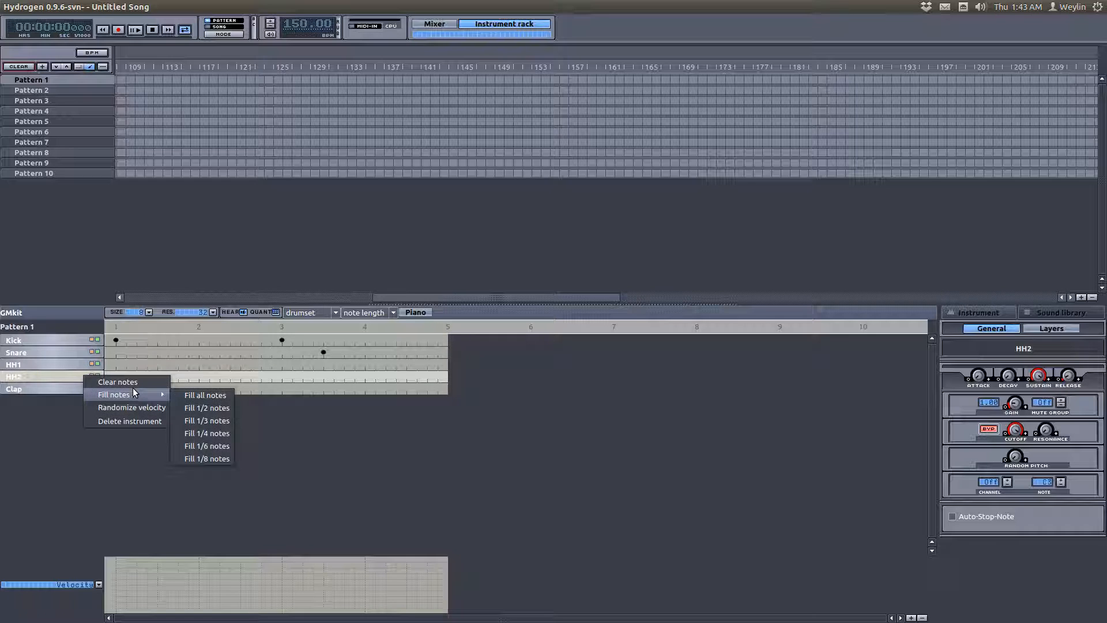
click(245, 433)
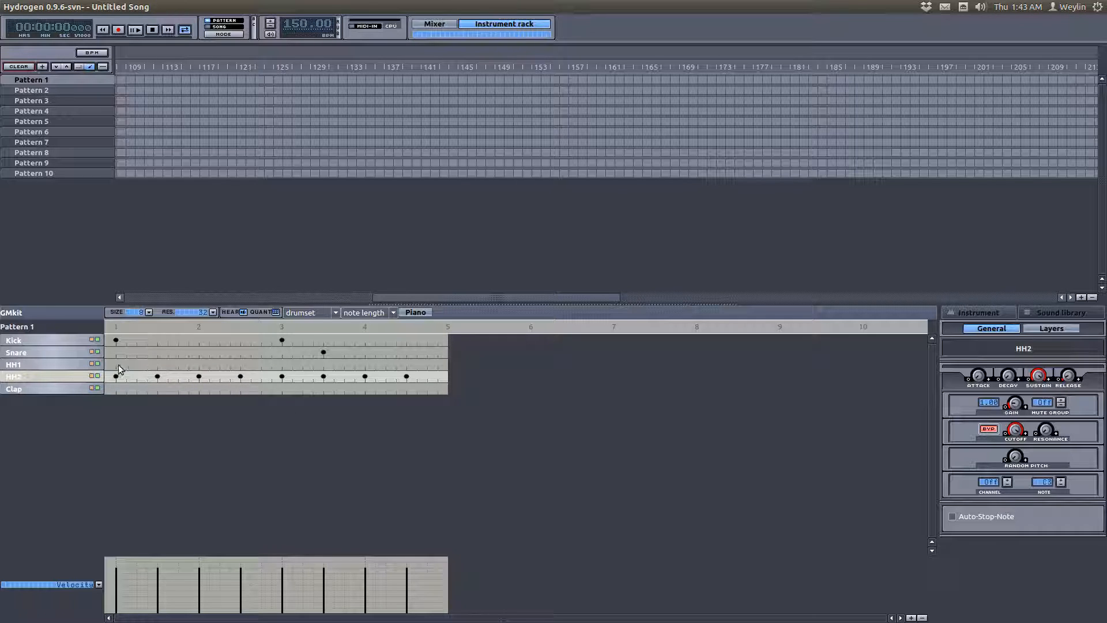
Place an HH1 note a quarter beat after each of beats 1 to 4, and play the pattern briefly
click(137, 364)
click(178, 365)
click(179, 364)
click(220, 365)
click(302, 364)
click(385, 365)
click(142, 31)
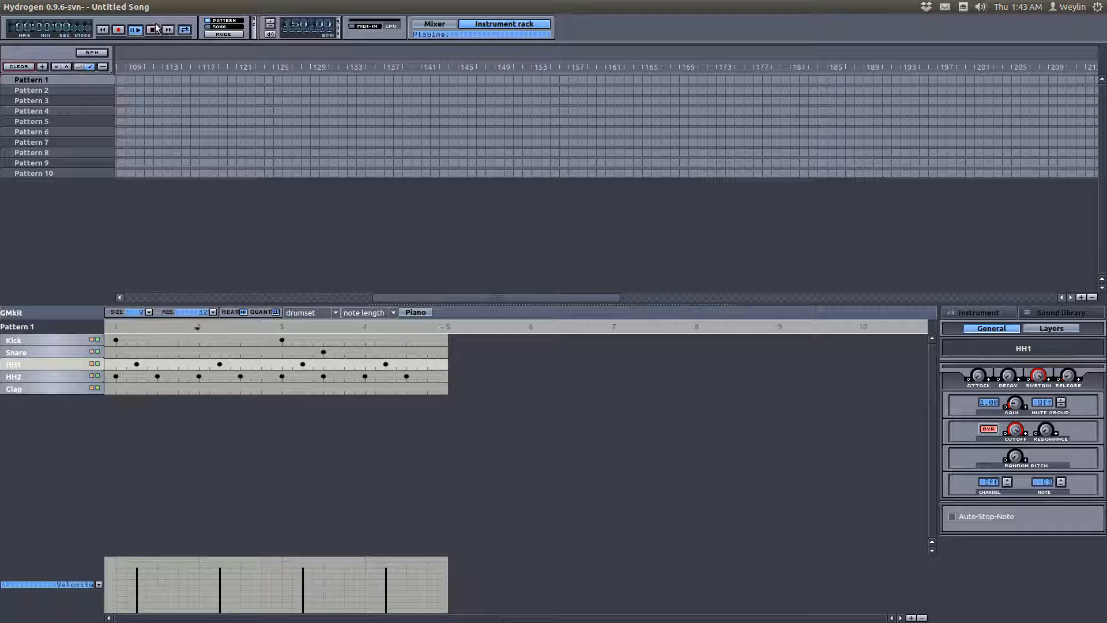
click(153, 30)
Move the first three HH1 notes one grid step later, add one on the pattern's last grid step, and play it briefly
click(303, 364)
click(313, 364)
click(220, 365)
click(231, 364)
click(137, 364)
click(147, 364)
click(438, 365)
click(136, 30)
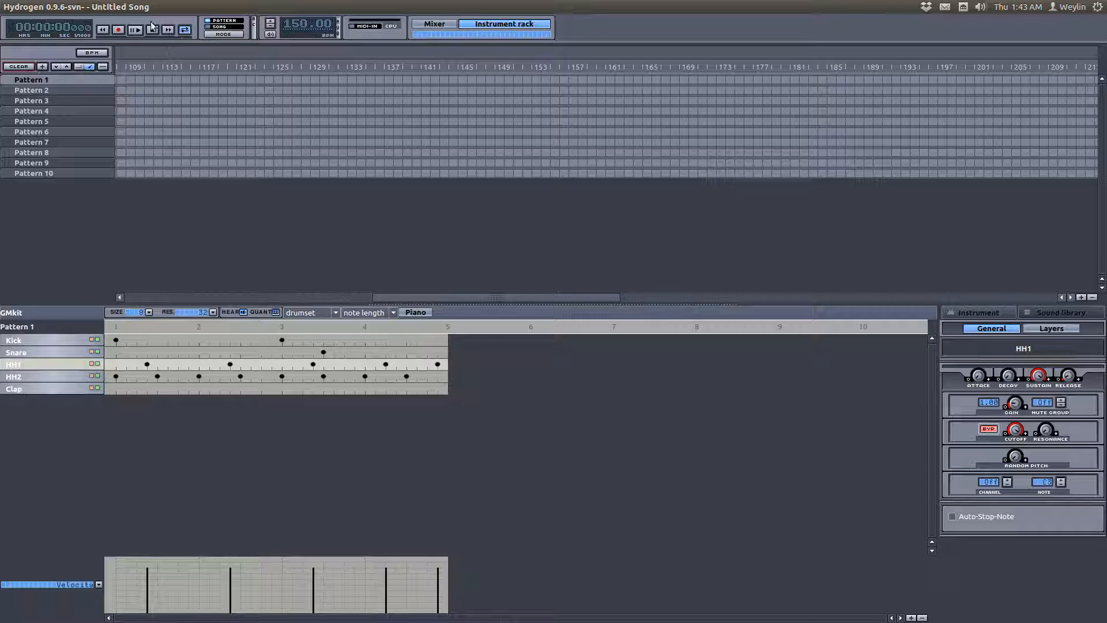
click(153, 32)
Add Kick notes on beat 2 and midway to beat 3, fill the Kick row with 1/4 notes, and start playback
click(199, 340)
click(241, 340)
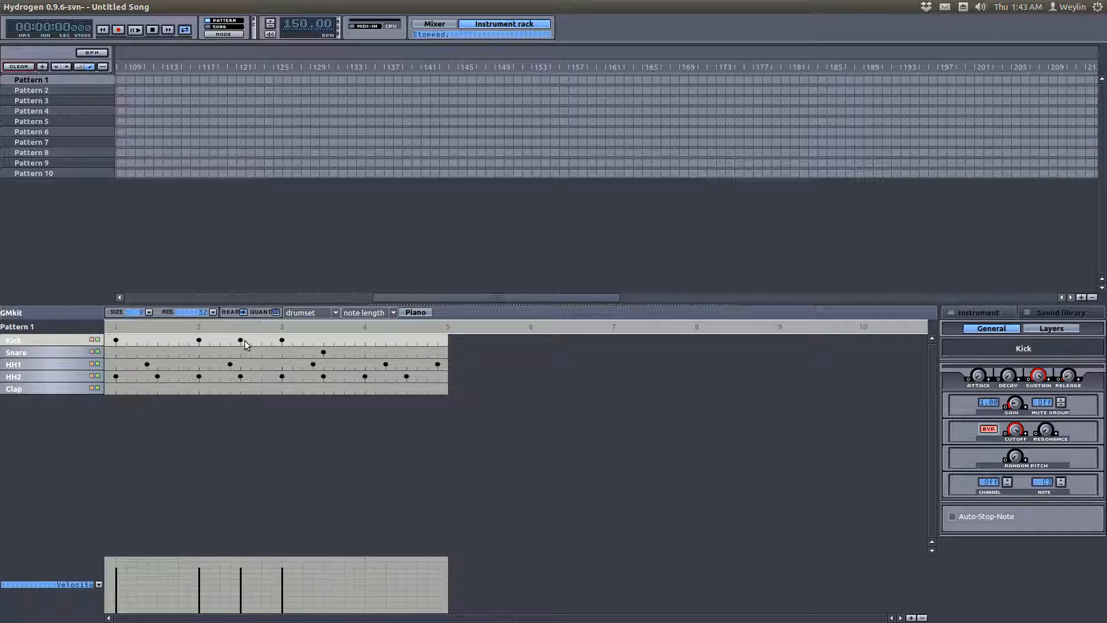
right_click(67, 341)
mouse_move(101, 360)
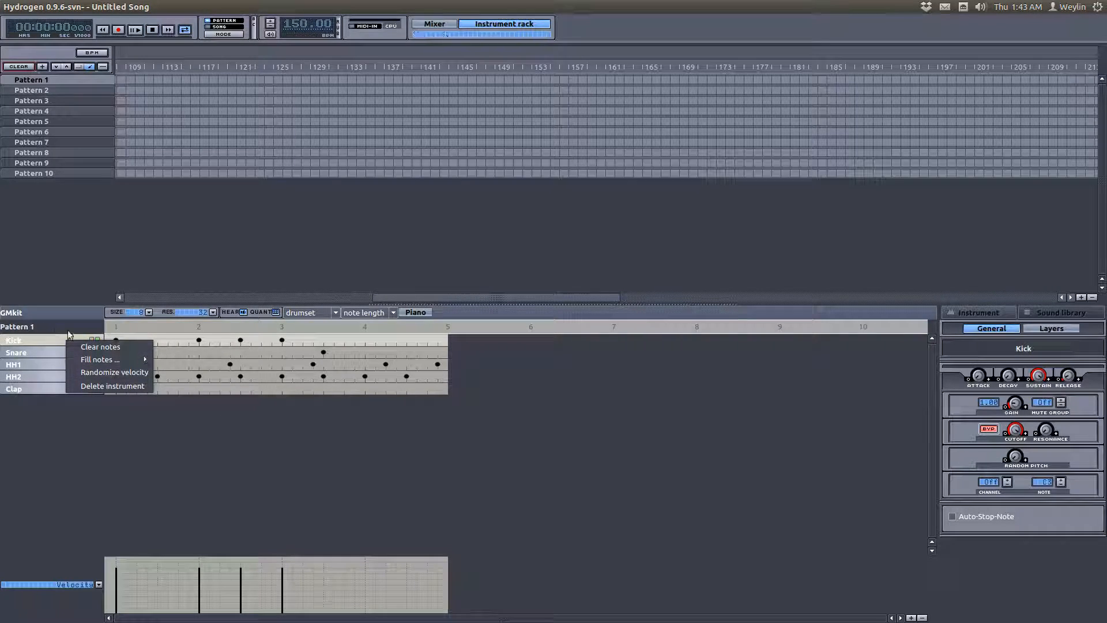
click(191, 398)
key(space)
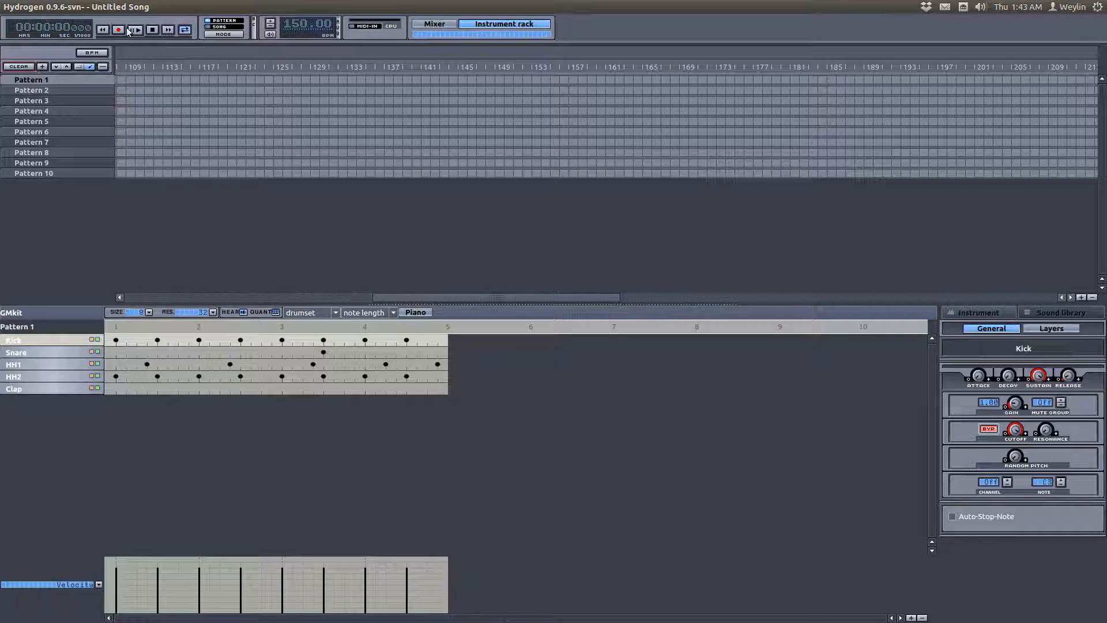
Fill the Kick row with 1/2 notes, listen to the pattern, and stop playback
right_click(56, 344)
mouse_move(98, 361)
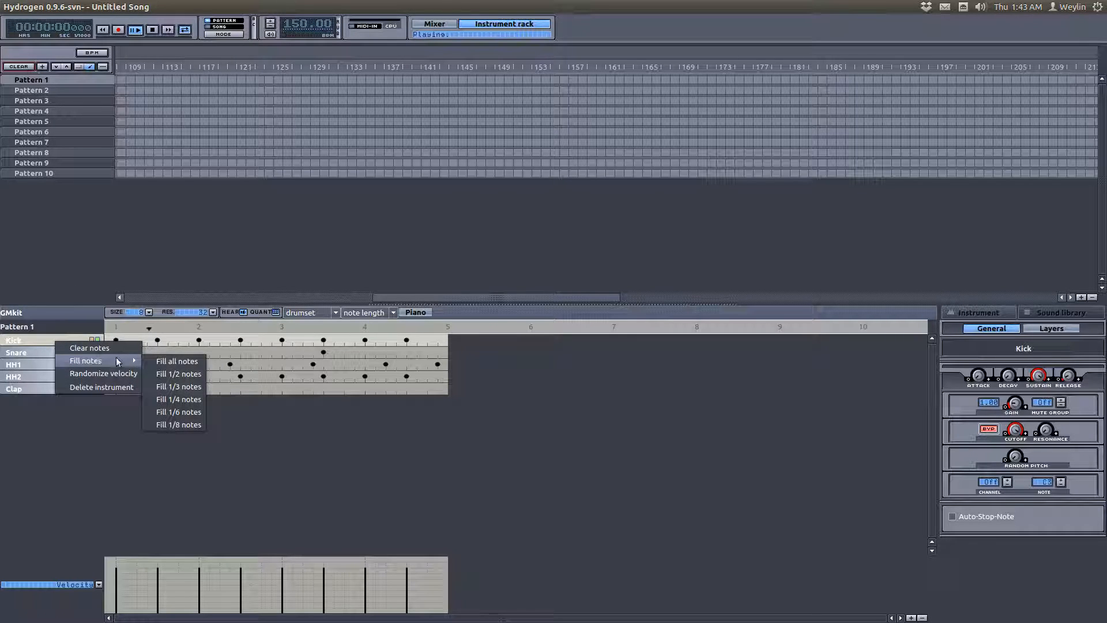
click(181, 387)
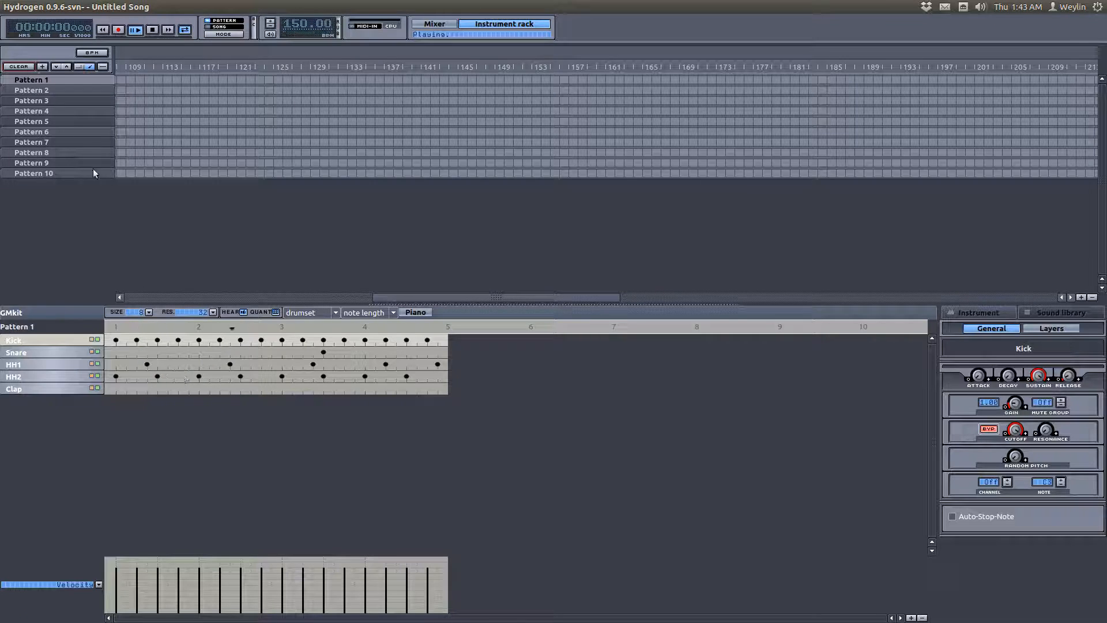
click(154, 31)
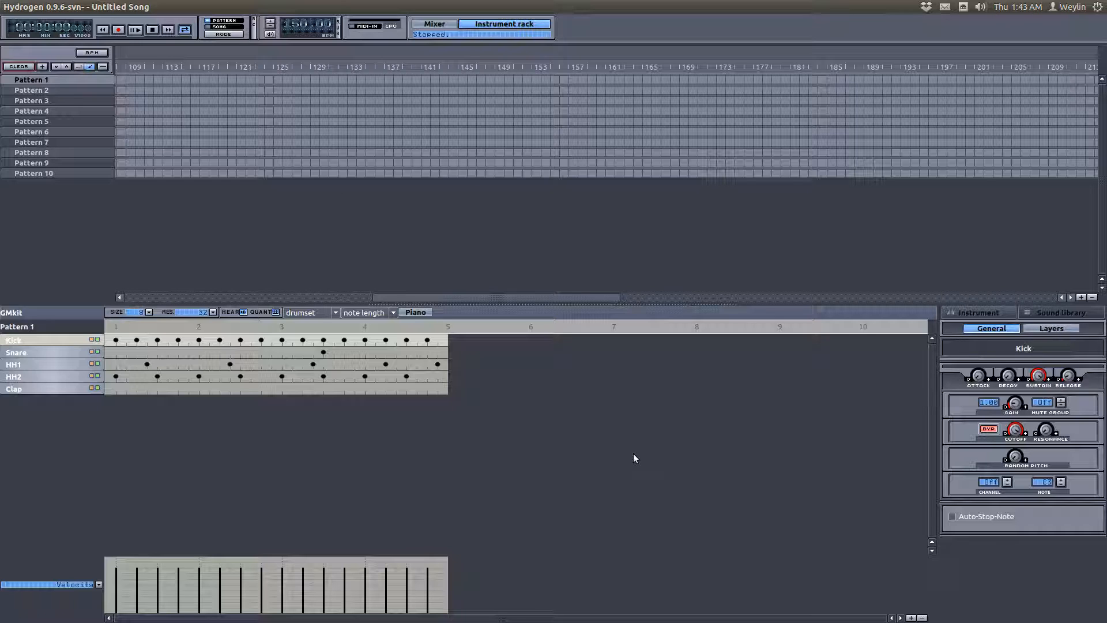
Add a new empty instrument to the drum kit below Clap
mouse_move(139, 4)
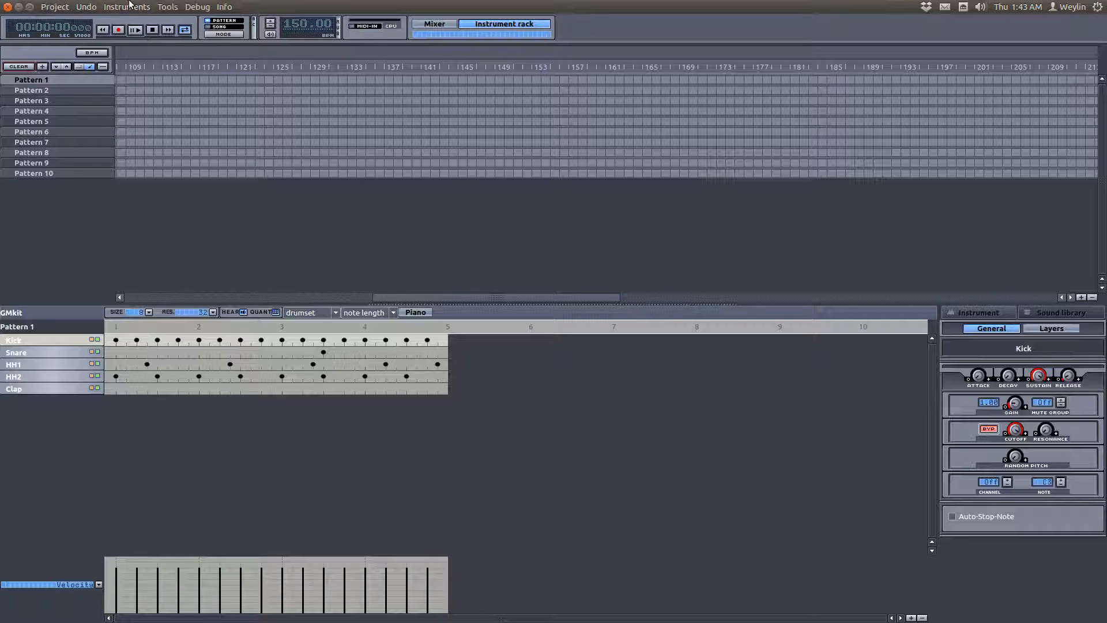
click(127, 7)
click(132, 24)
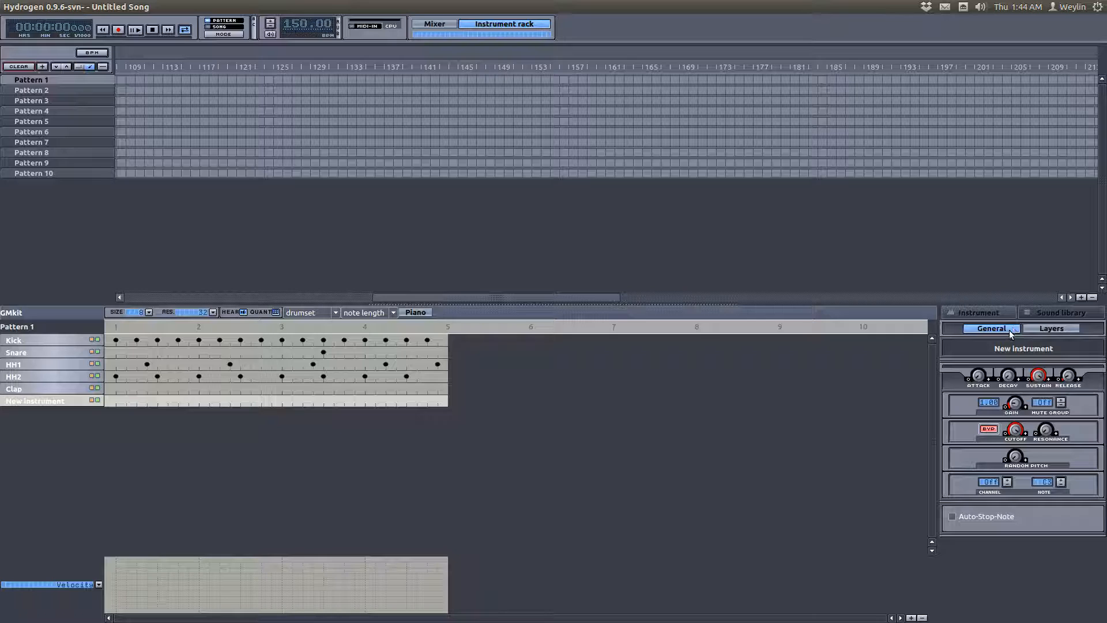
View the new instrument's rename prompt and the WAV files in the Hits folder for its layer, cancelling both
double_click(1027, 348)
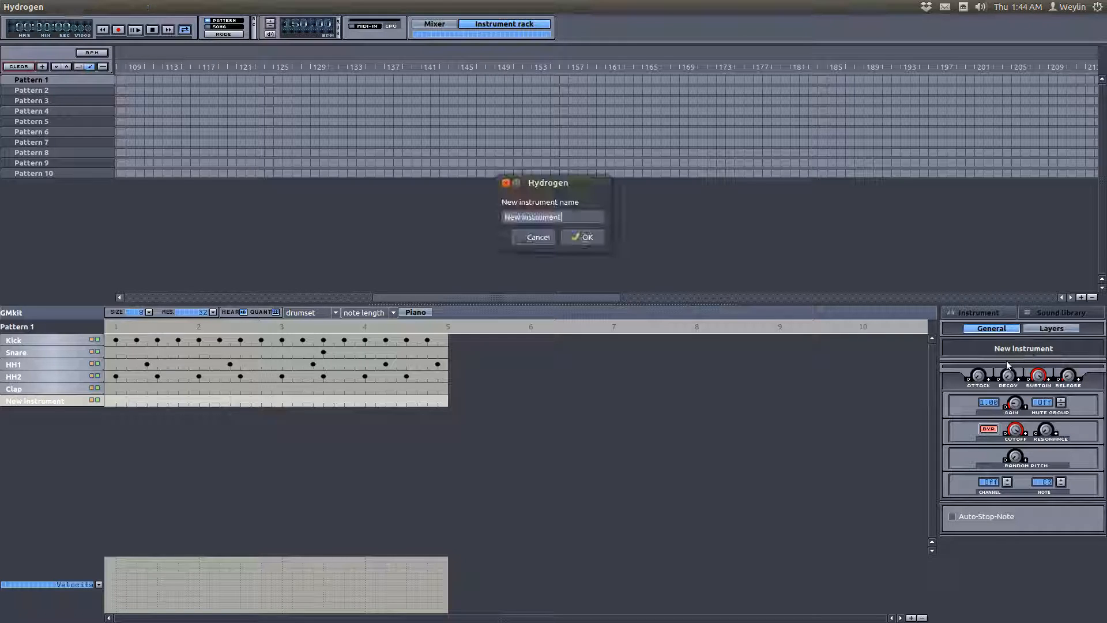
click(537, 238)
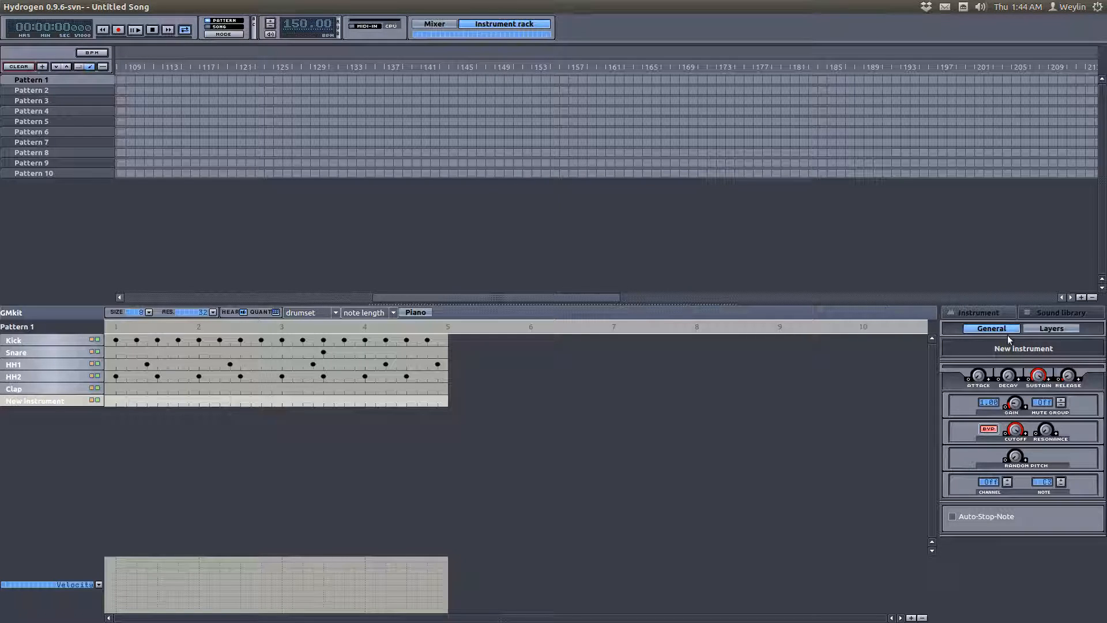
click(1050, 329)
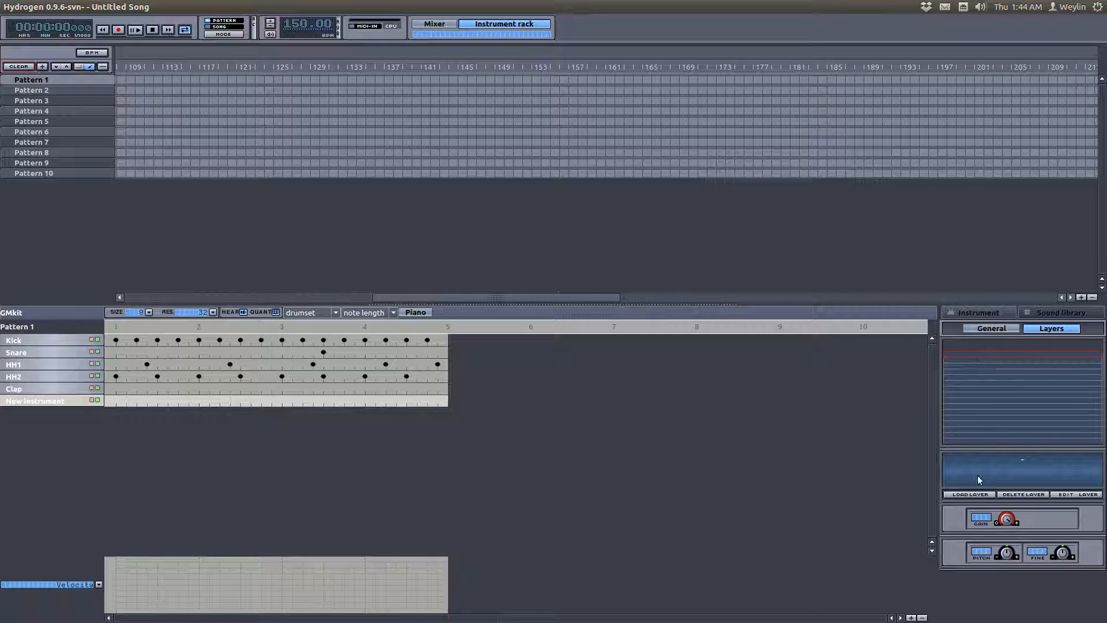
click(972, 494)
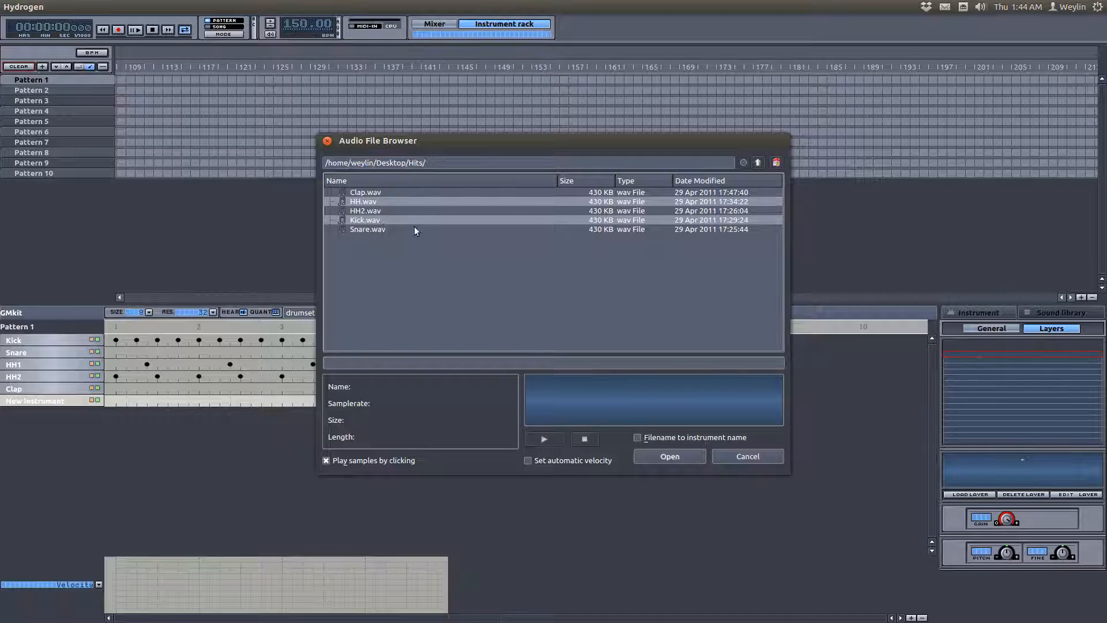
click(744, 454)
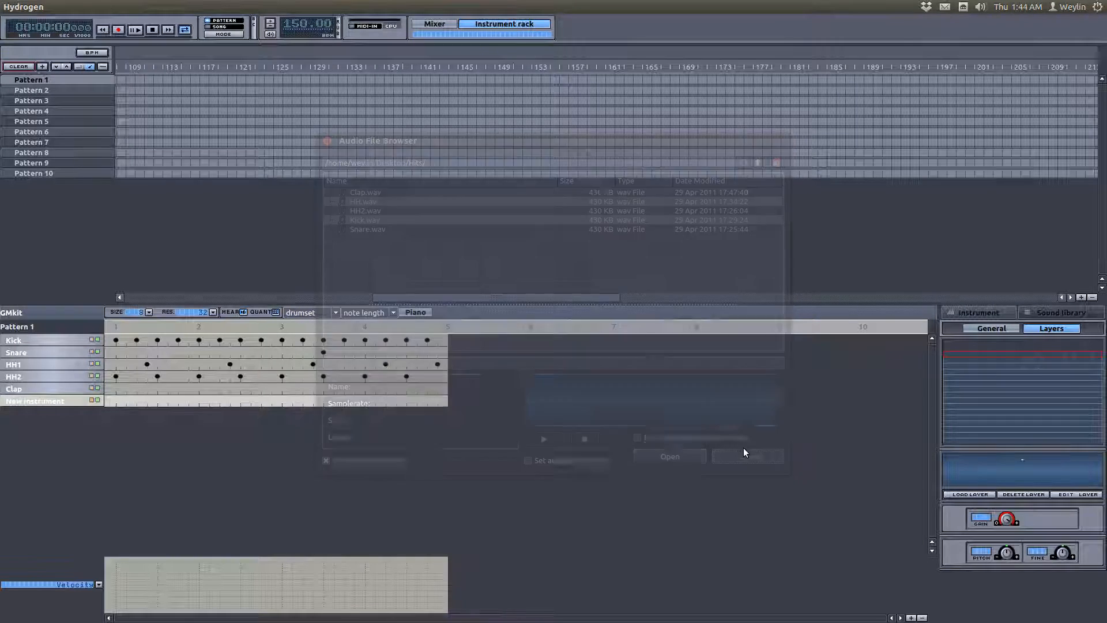
mouse_move(127, 14)
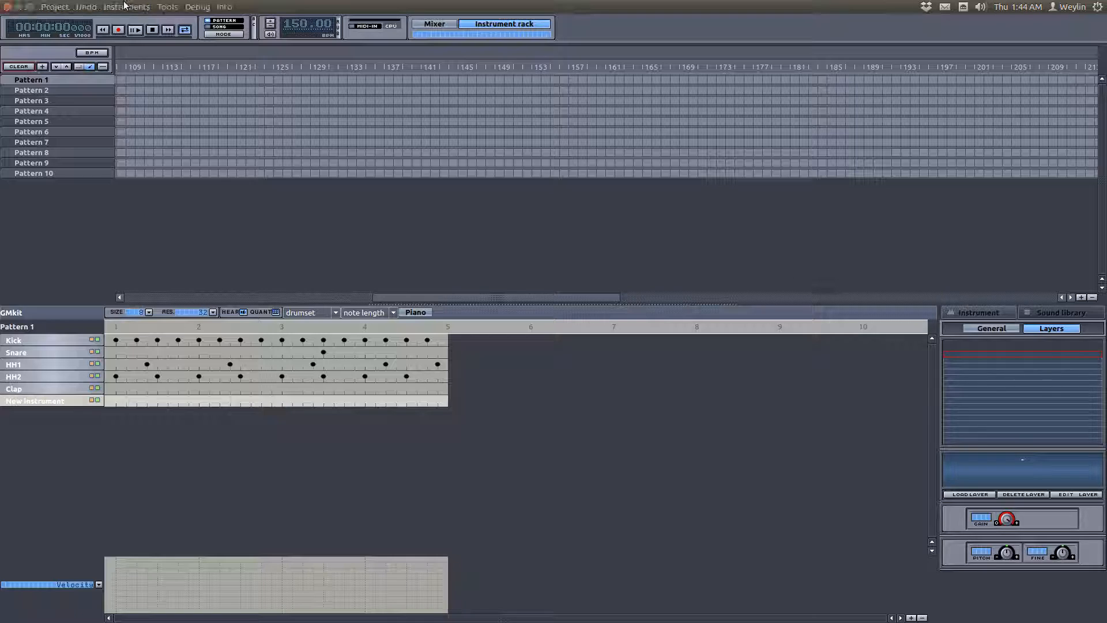